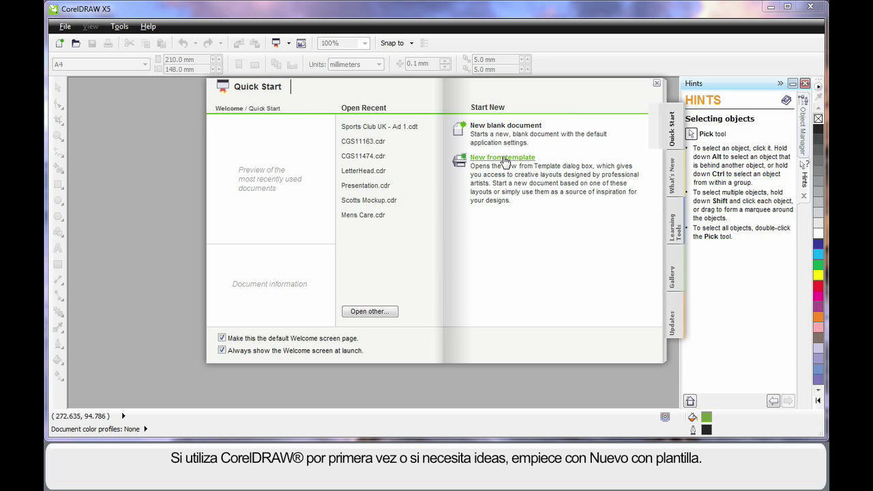
# Start a new document from a template, listing the Brochures category with slightly larger thumbnails
pyautogui.click(505, 161)
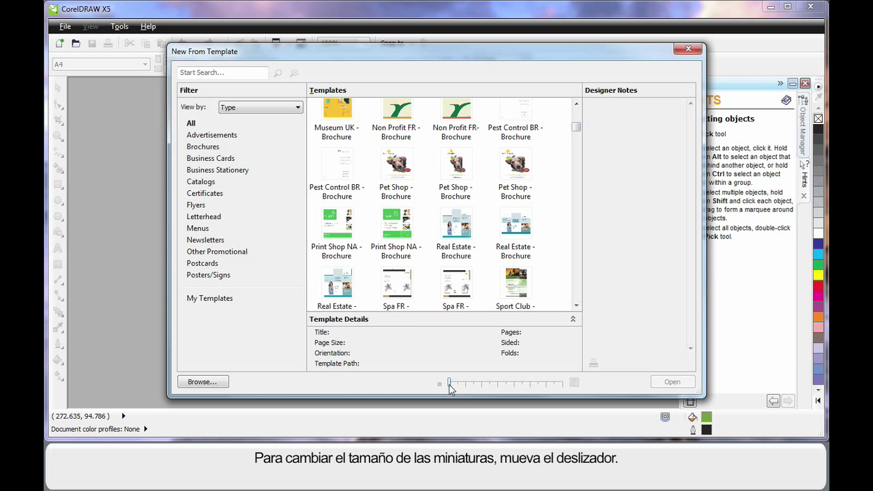
pyautogui.moveTo(450, 384)
pyautogui.mouseDown()
pyautogui.moveTo(521, 386)
pyautogui.moveTo(455, 386)
pyautogui.mouseUp()
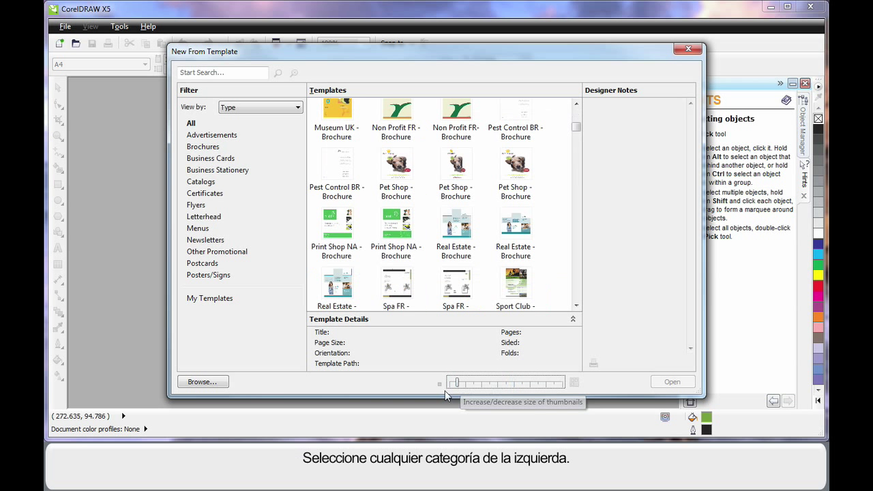
pyautogui.click(203, 148)
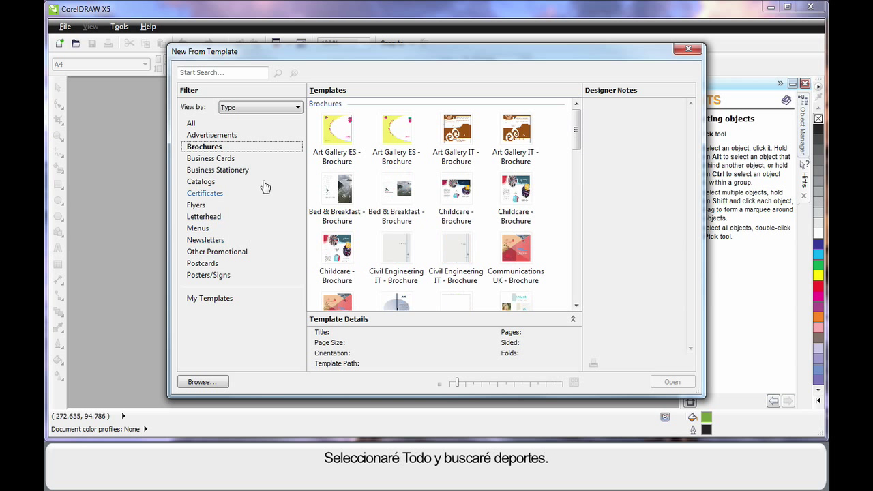
# Search all templates for "sport" and open the Sports Club UK (A5) advertisement in the second row
pyautogui.click(191, 123)
pyautogui.click(240, 73)
pyautogui.write('sport')
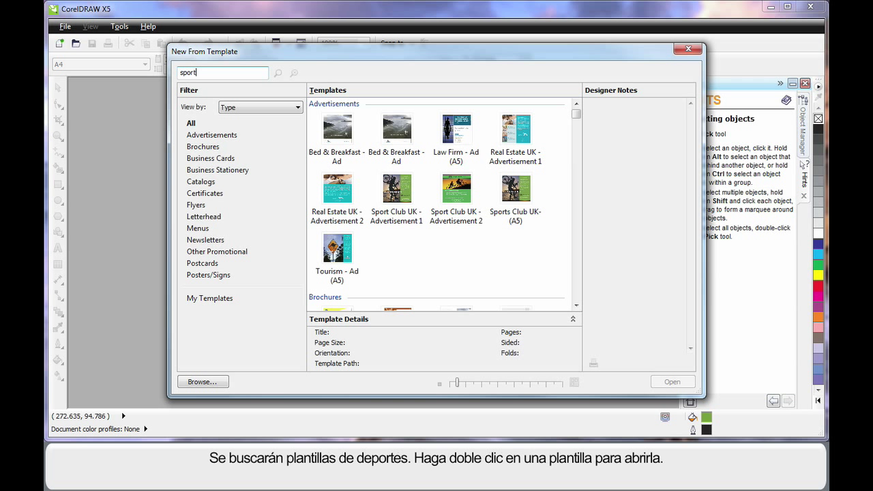
pyautogui.press('Return')
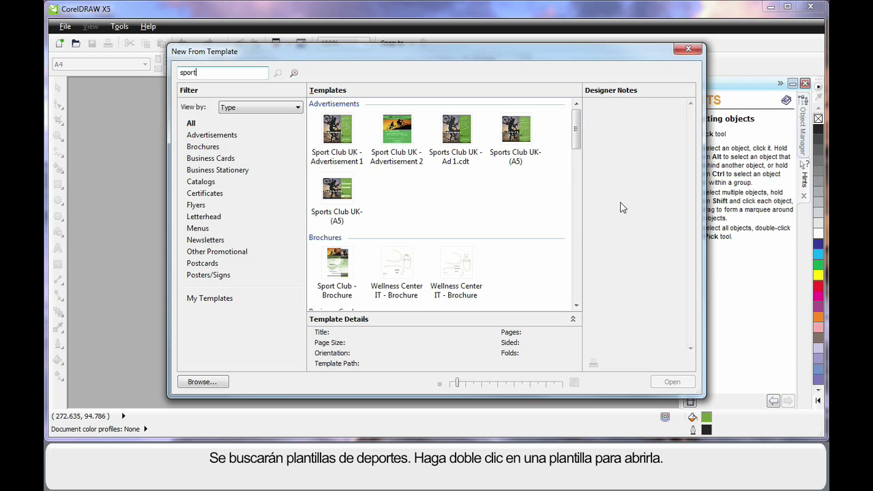
pyautogui.doubleClick(339, 193)
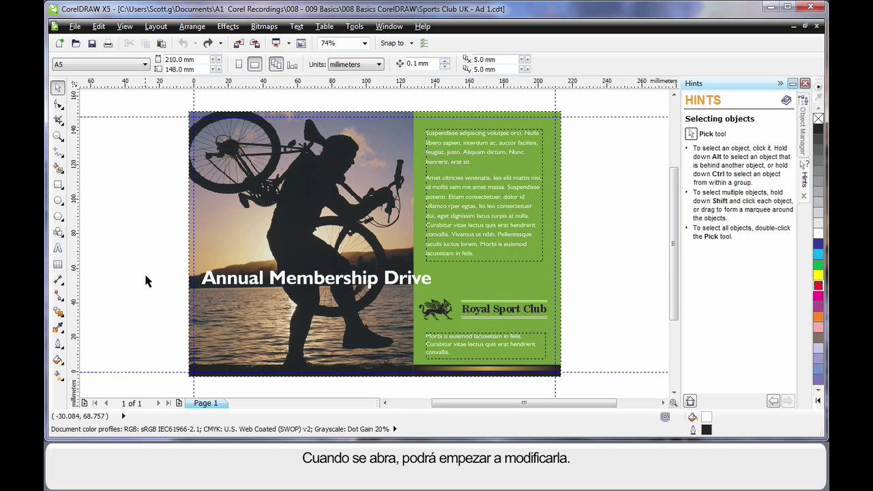
# Fill the "Royal Sport Club" text with red
pyautogui.click(339, 279)
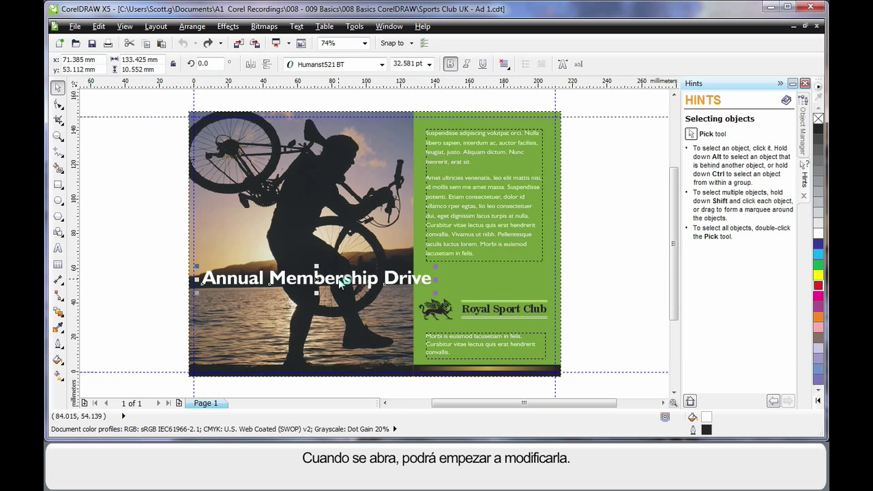
pyautogui.click(470, 197)
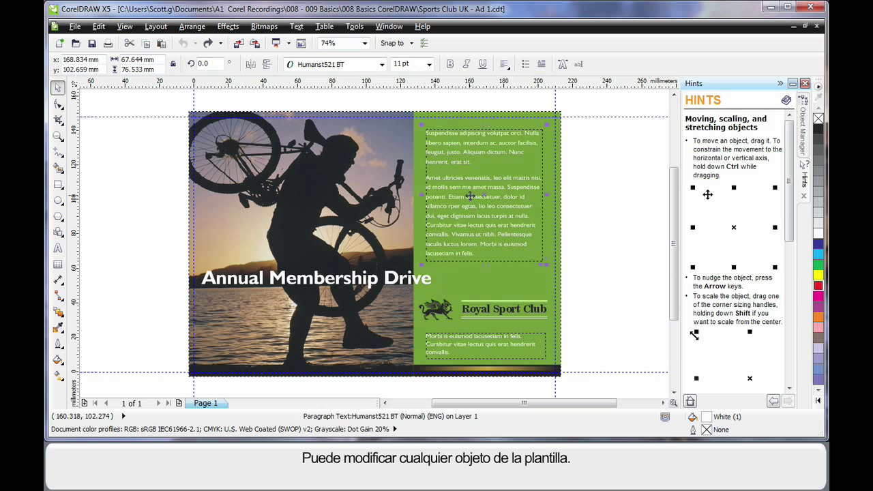
pyautogui.click(488, 311)
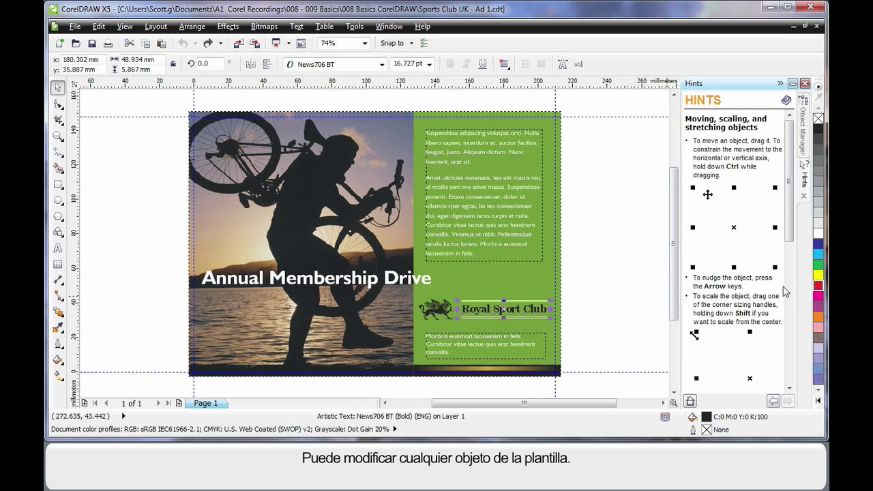
pyautogui.click(818, 285)
# Rotate the "Annual Membership Drive" heading counterclockwise by about 17.3 degrees
pyautogui.click(318, 278)
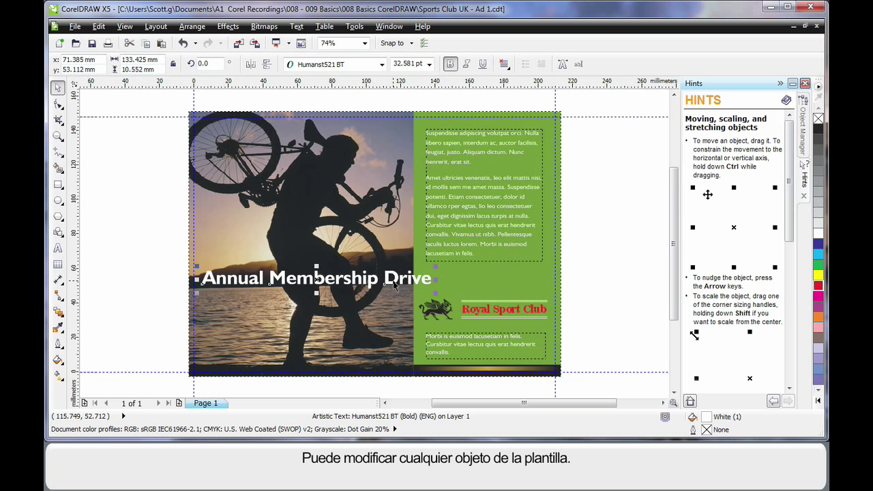
pyautogui.click(317, 280)
pyautogui.moveTo(431, 293); pyautogui.dragTo(444, 255)
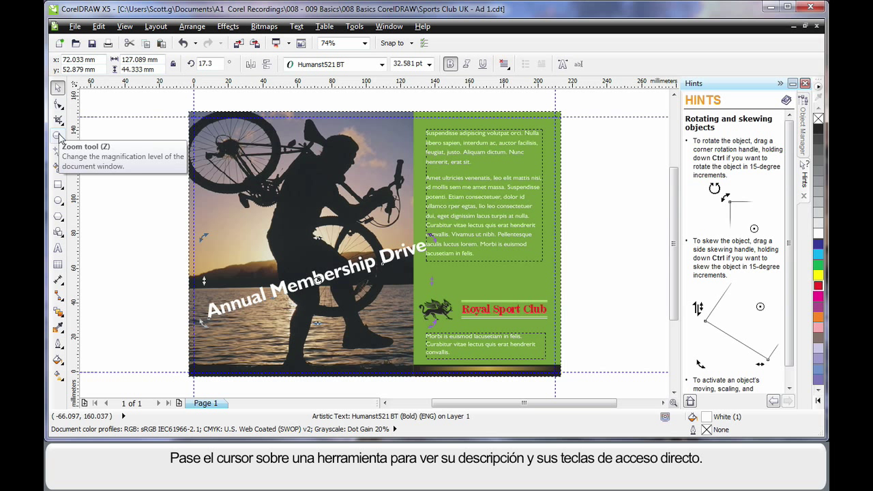
# Undo the heading rotation and the red fill of the club name, and leave nothing selected
pyautogui.click(58, 184)
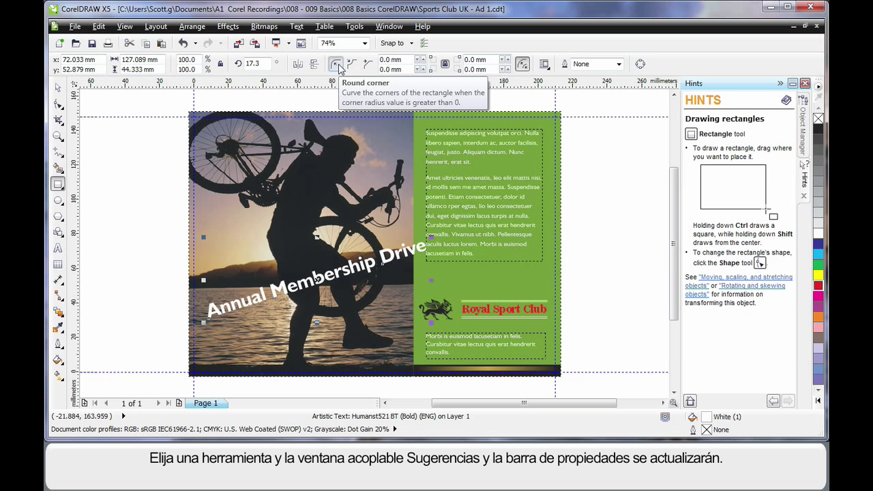
pyautogui.click(59, 88)
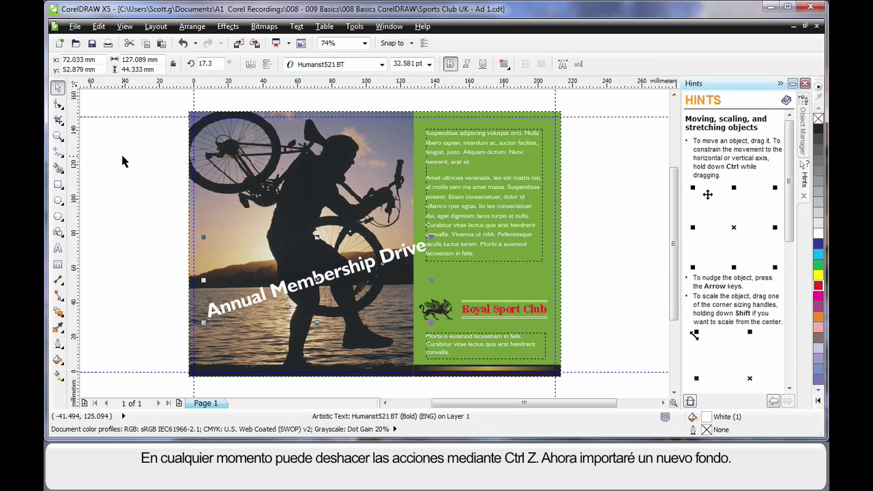
pyautogui.click(123, 157)
pyautogui.hotkey('ctrl', 'z')
pyautogui.hotkey('ctrl', 'z')
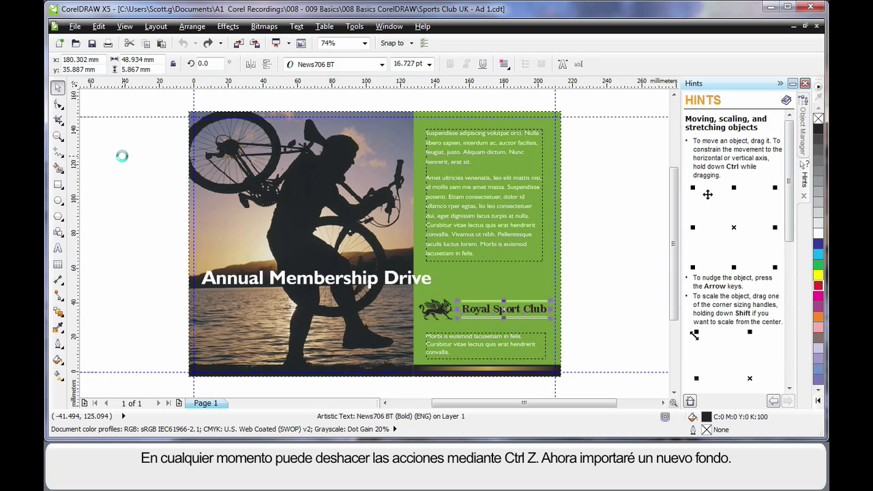
pyautogui.click(130, 192)
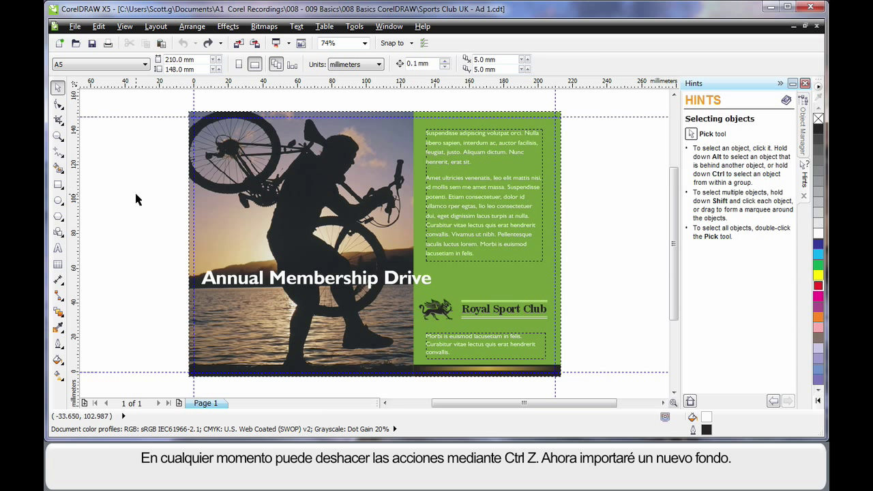
# Import PH00896.jpg from the DVD's Undersea photo folder and place it centred on the page
pyautogui.click(239, 45)
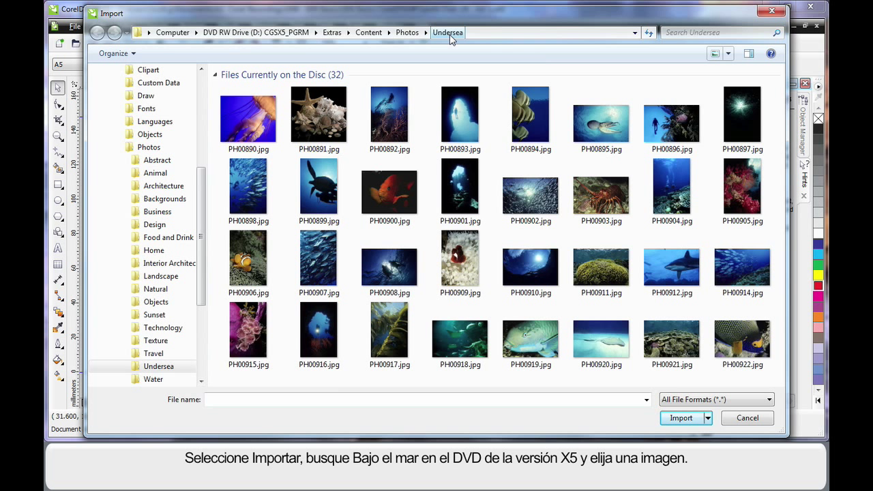
pyautogui.click(672, 136)
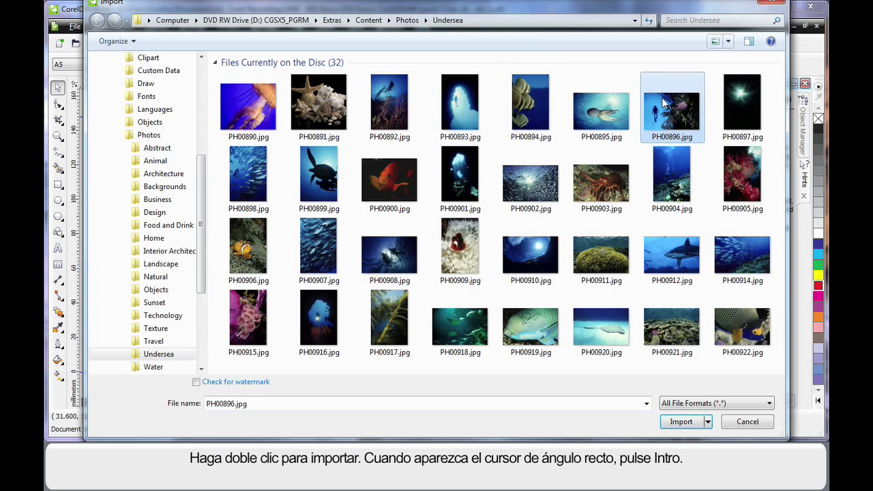
pyautogui.doubleClick(672, 118)
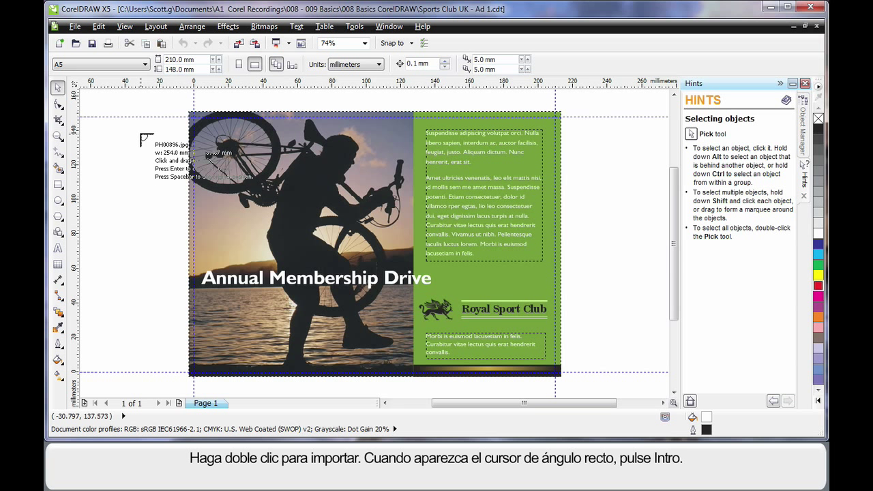
pyautogui.press('Return')
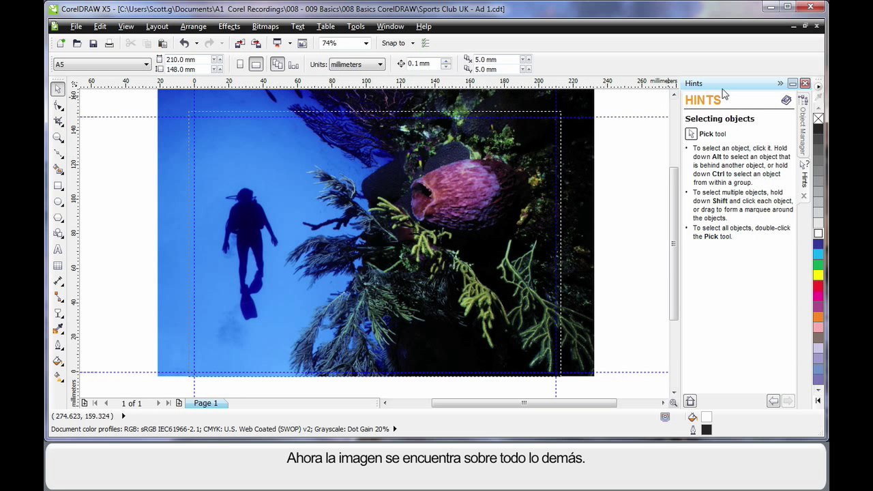
# Move PH00896.jpg to the bottom of Layer 1's stacking order and delete the original cyclist photo
pyautogui.click(805, 127)
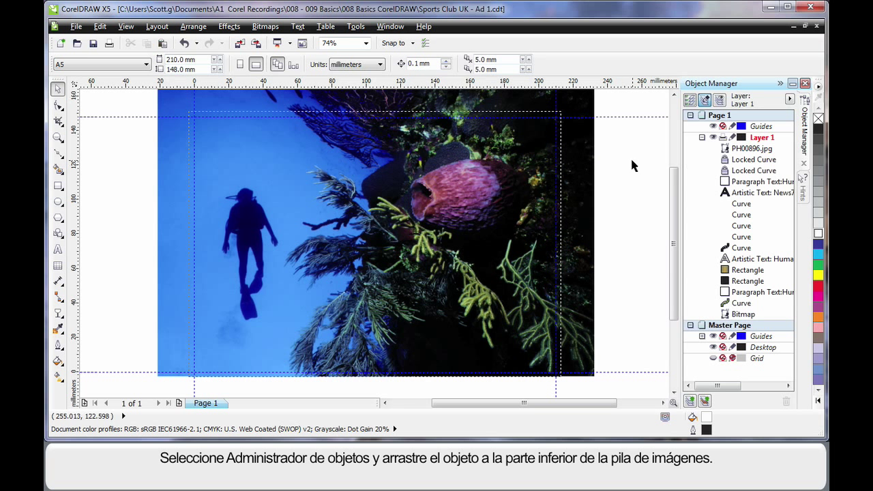
pyautogui.click(577, 157)
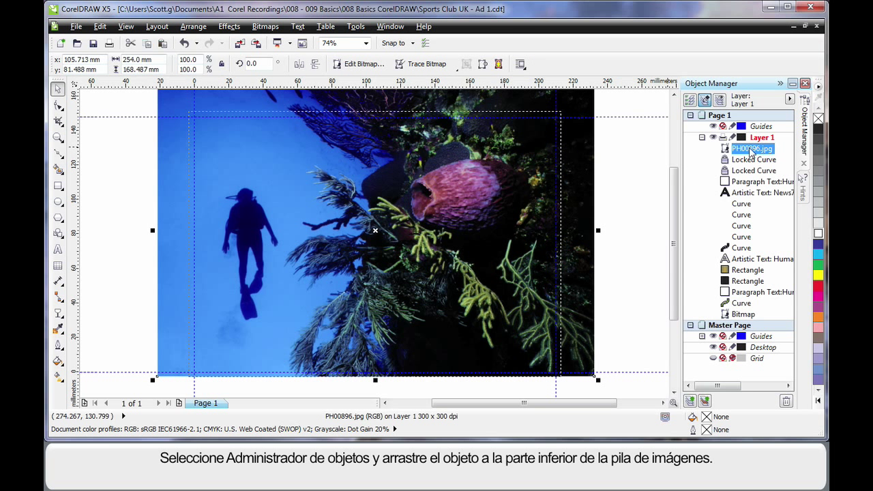
pyautogui.moveTo(751, 151); pyautogui.dragTo(755, 320)
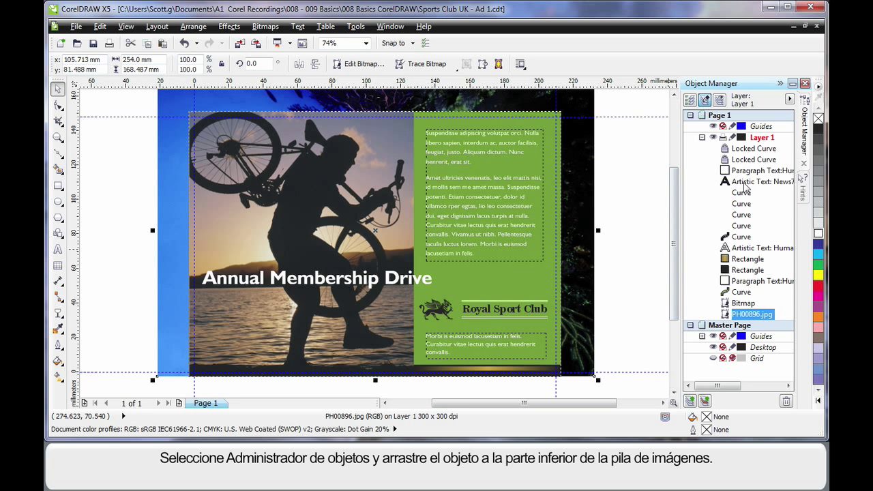
pyautogui.click(628, 238)
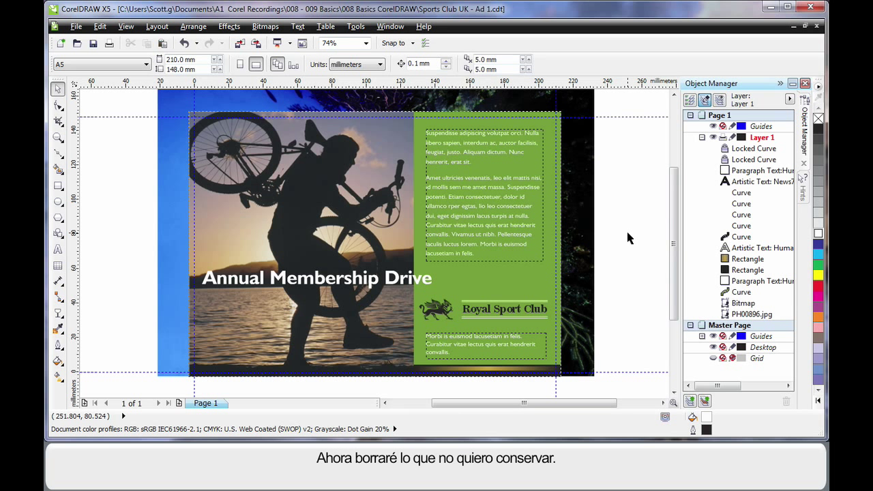
pyautogui.click(357, 193)
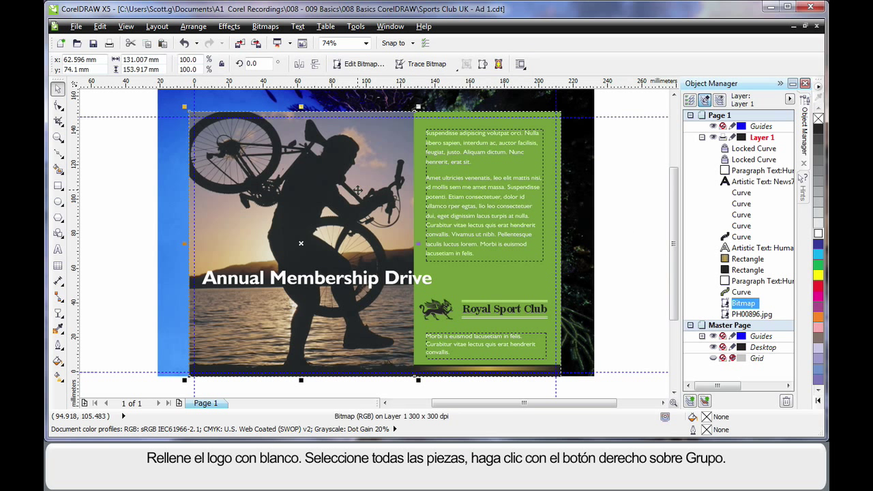
pyautogui.press('Delete')
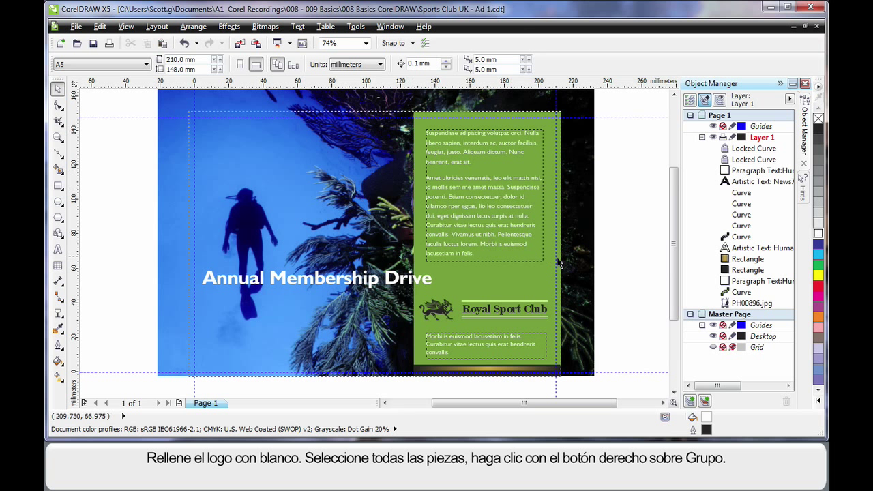
# Fill the "Royal Sport Club" text and the winged animal emblem beside it with white
pyautogui.click(536, 313)
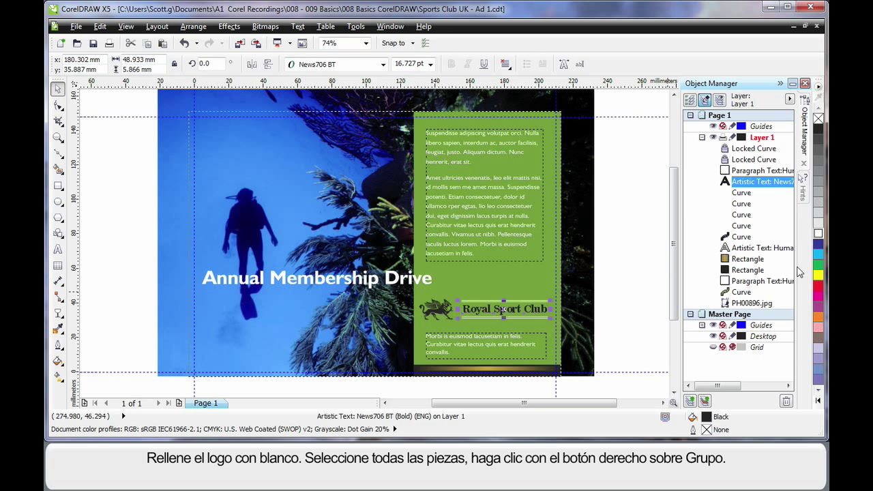
pyautogui.click(819, 234)
pyautogui.click(436, 310)
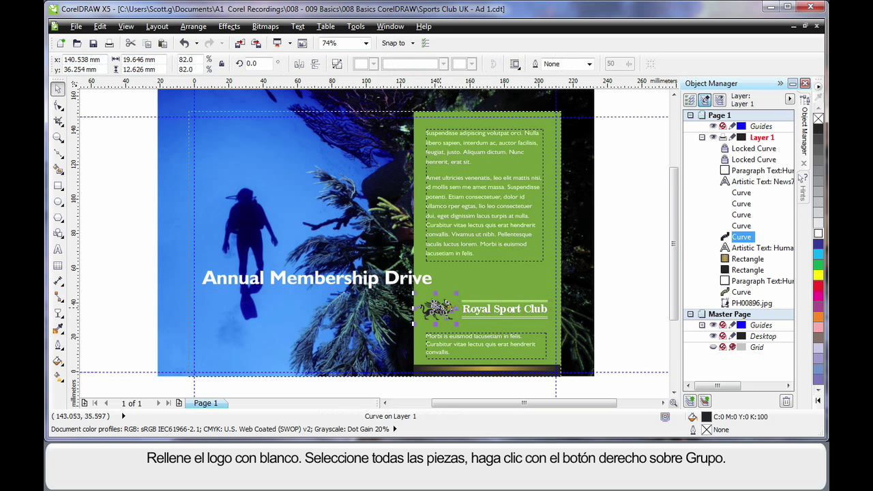
pyautogui.click(819, 234)
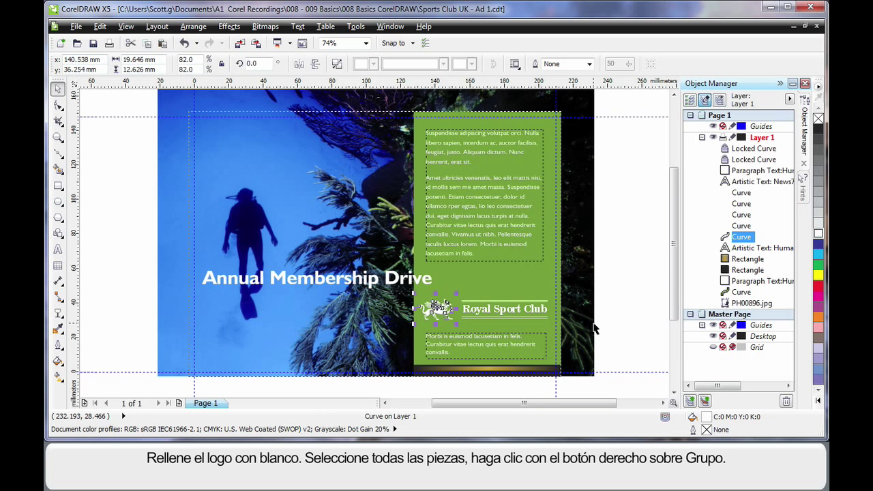
# Group the club name, its lines and the emblem into a single logo object
pyautogui.moveTo(623, 284); pyautogui.dragTo(410, 330)
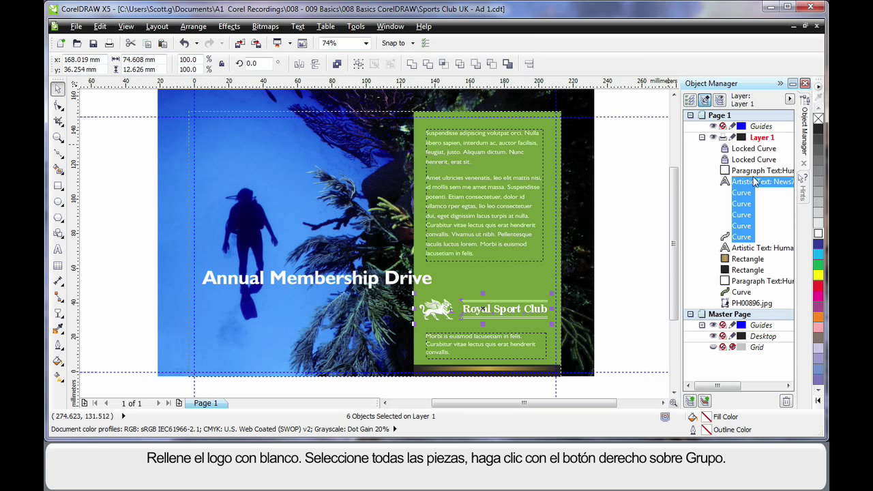
pyautogui.rightClick(742, 206)
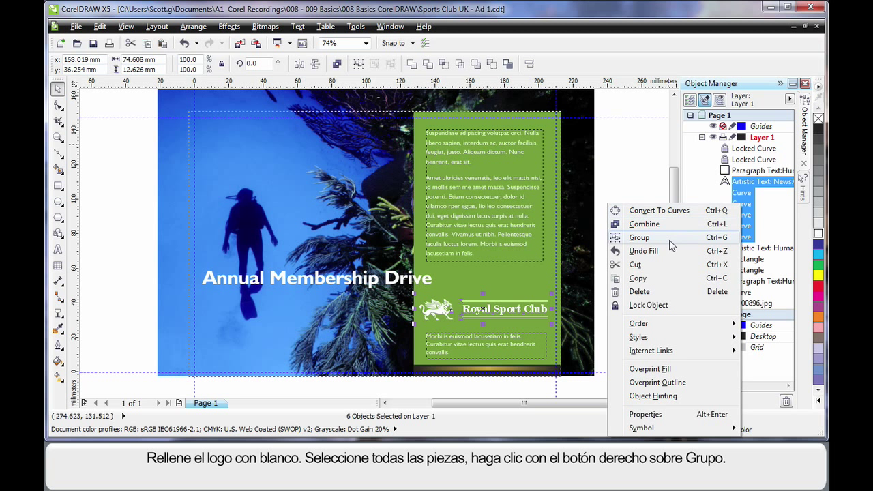
pyautogui.click(358, 65)
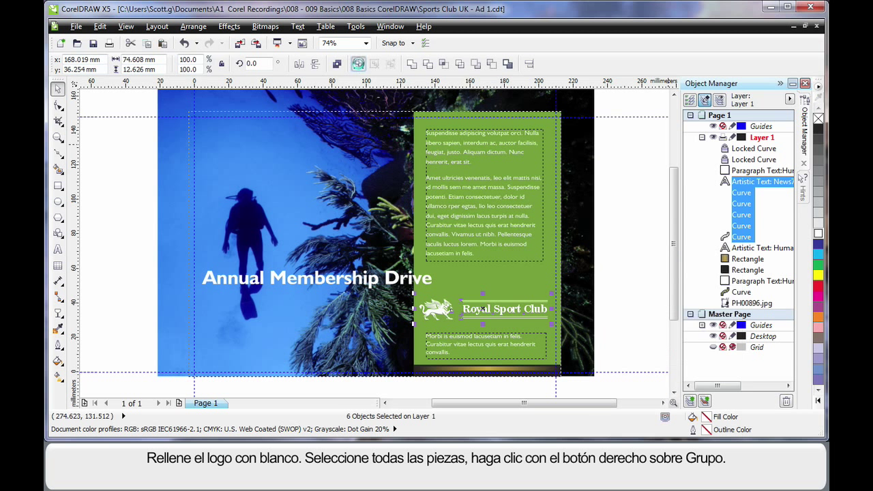
pyautogui.click(599, 286)
# Move the logo group beneath the "Annual Membership Drive" heading and enlarge it to about 98 mm wide
pyautogui.click(481, 308)
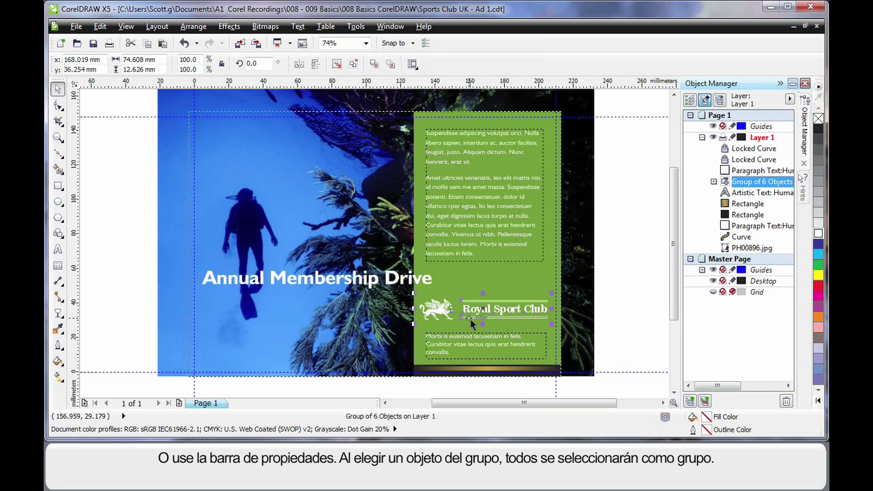
pyautogui.moveTo(484, 312); pyautogui.dragTo(268, 308)
pyautogui.moveTo(353, 333); pyautogui.dragTo(377, 325)
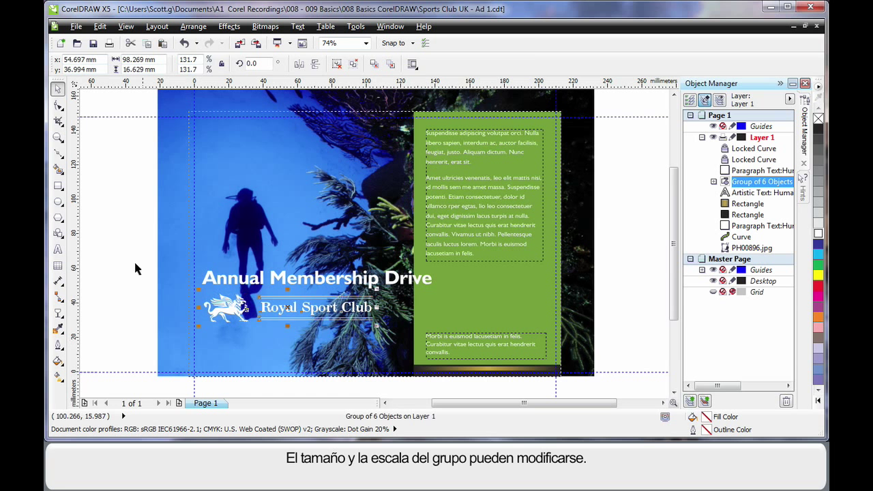
# Select the heading and the logo group together and move them higher on the page
pyautogui.moveTo(130, 249); pyautogui.dragTo(445, 336)
pyautogui.moveTo(319, 295); pyautogui.dragTo(325, 259)
# Delete the green block, along with the short paragraph and the bars at the foot of the page
pyautogui.click(505, 289)
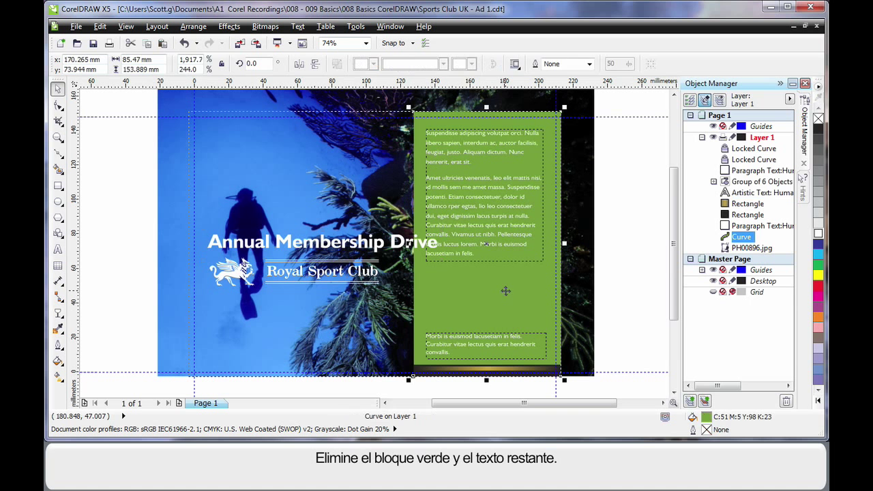
pyautogui.press('Delete')
pyautogui.moveTo(627, 296); pyautogui.dragTo(386, 384)
pyautogui.press('Delete')
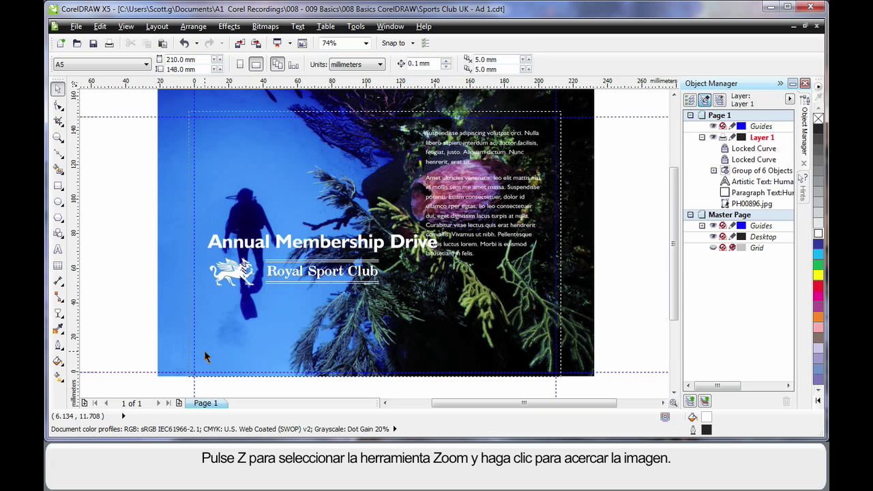
# Append "UK" to the club name inside the grouped logo so it reads "Royal Sport Club UK"
pyautogui.press('z')
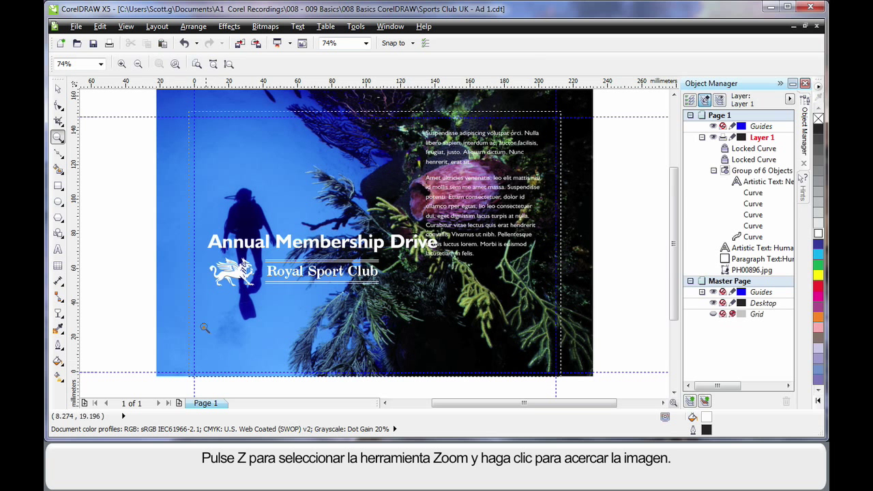
pyautogui.moveTo(144, 205); pyautogui.dragTo(455, 386)
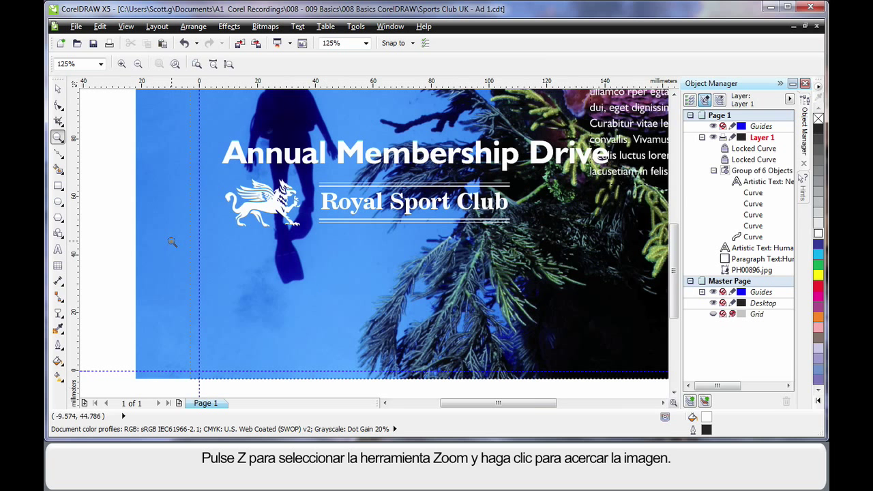
pyautogui.click(58, 250)
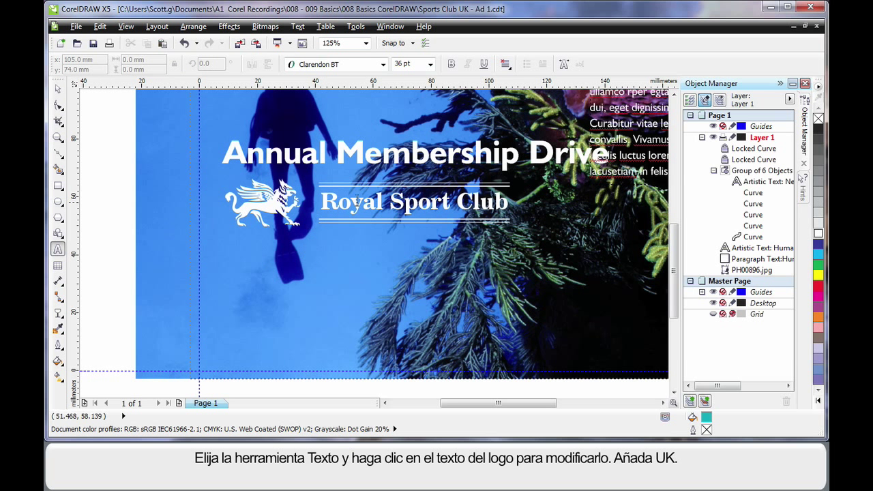
pyautogui.click(507, 207)
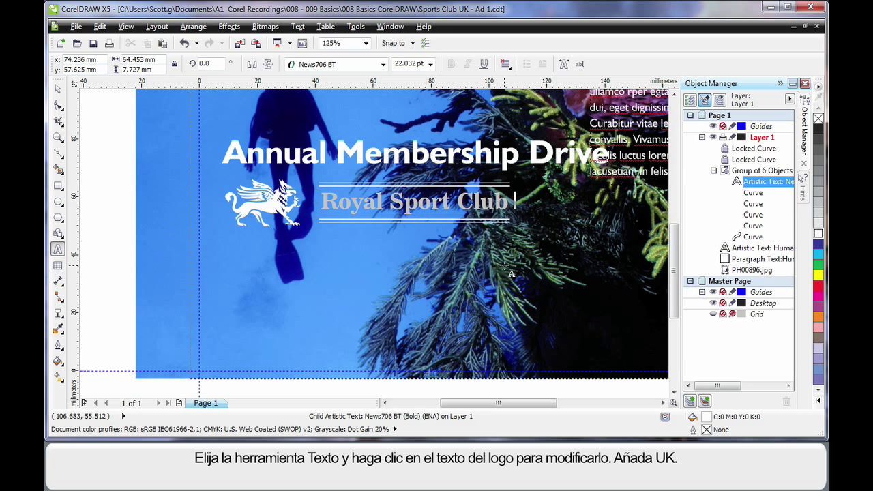
pyautogui.write('U')
pyautogui.write('K')
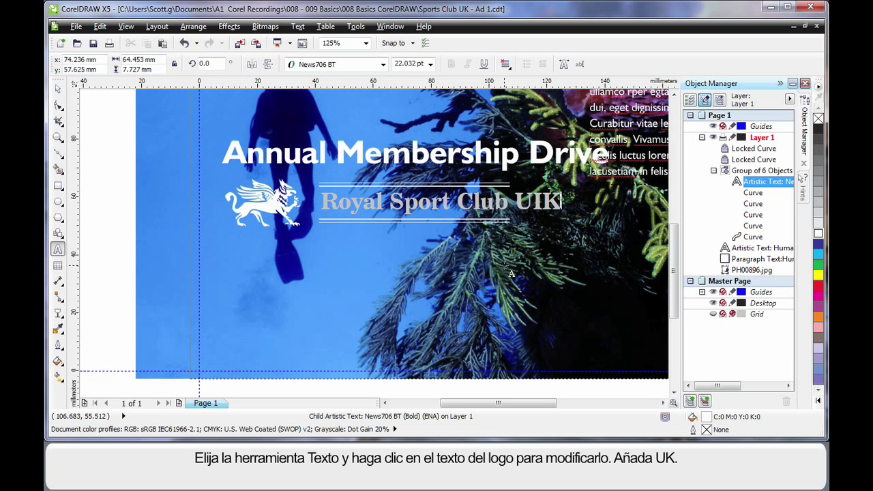
pyautogui.press('BackSpace')
pyautogui.press('BackSpace')
pyautogui.write('K')
pyautogui.click(58, 88)
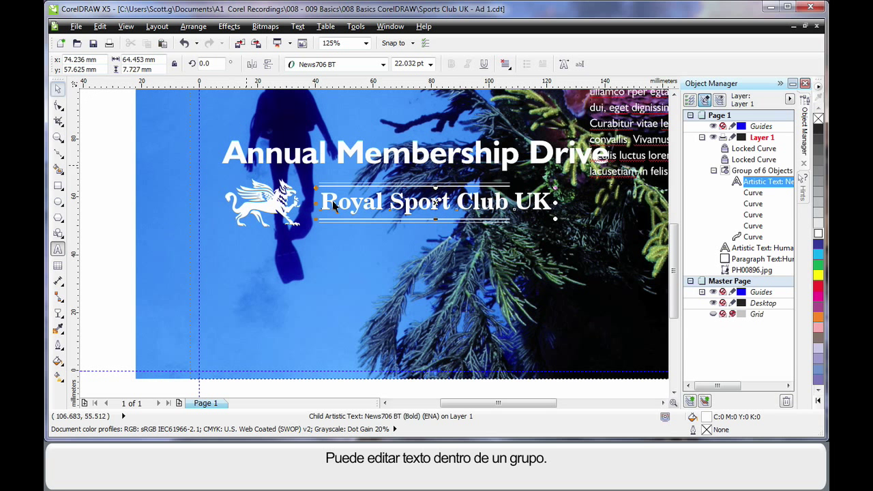
# Shrink the club name to about 65 mm wide to match the logo lines, and nudge it down to centre it between them
pyautogui.moveTo(556, 219); pyautogui.dragTo(509, 237)
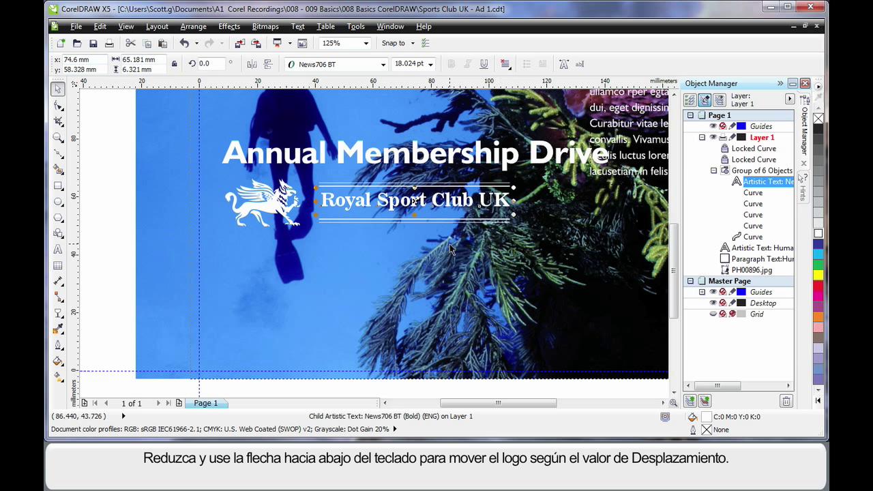
pyautogui.press('Down')
pyautogui.press('Down')
pyautogui.press('Down')
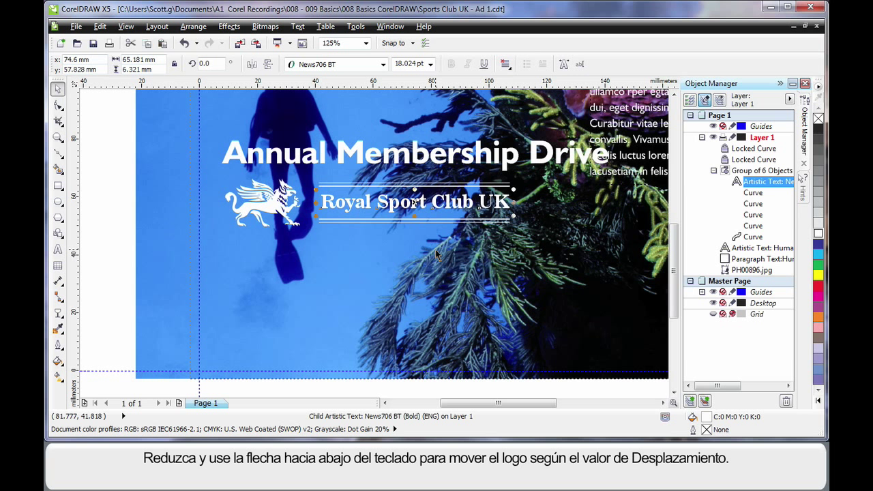
pyautogui.press('Down')
pyautogui.press('Down')
pyautogui.press('Down')
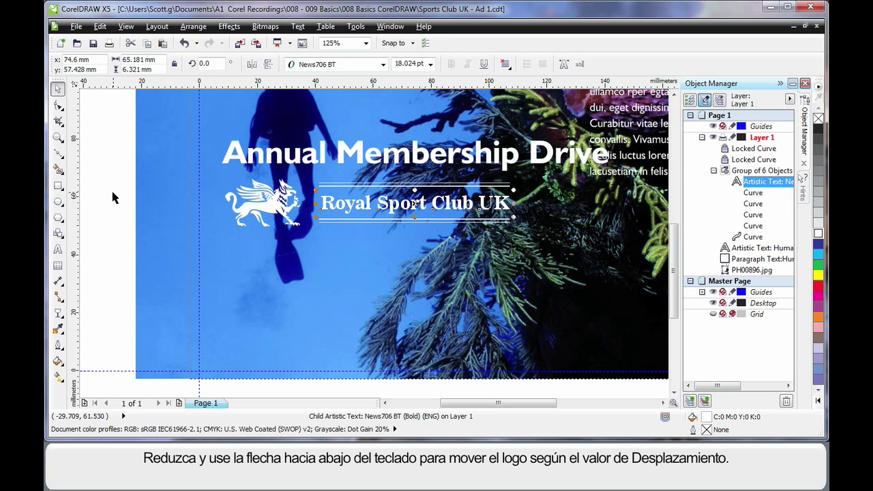
pyautogui.click(114, 198)
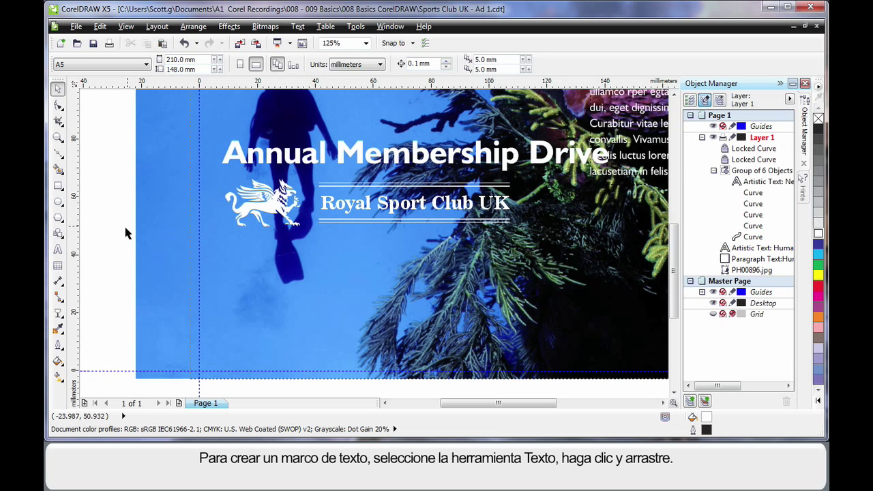
# Draw a paragraph text frame about 42 mm square beneath the emblem and place a copy of it alongside to the right
pyautogui.click(59, 251)
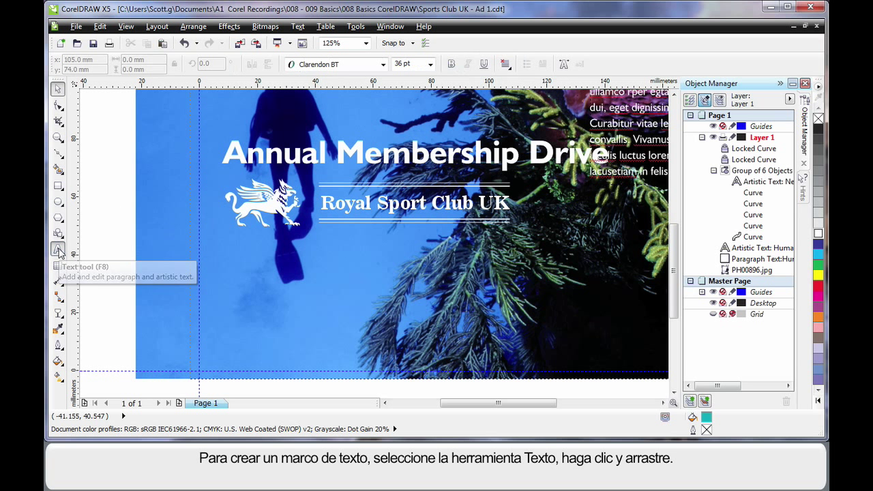
pyautogui.moveTo(227, 239); pyautogui.dragTo(350, 361)
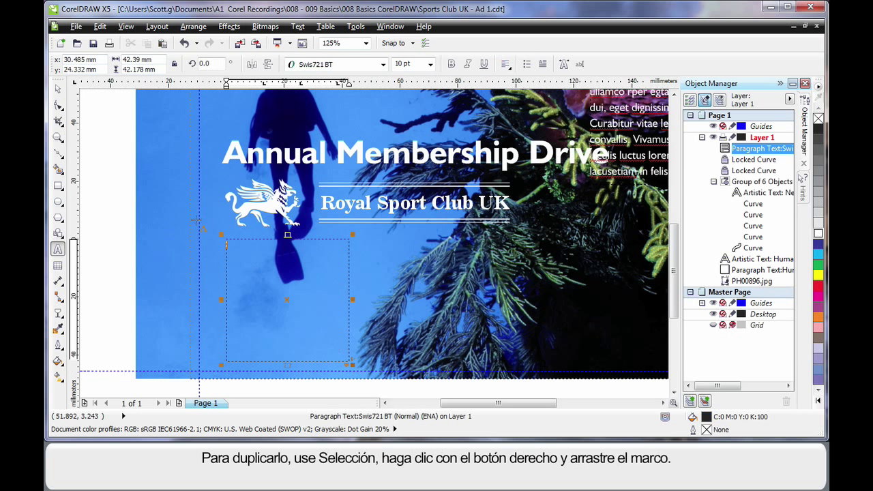
pyautogui.click(58, 88)
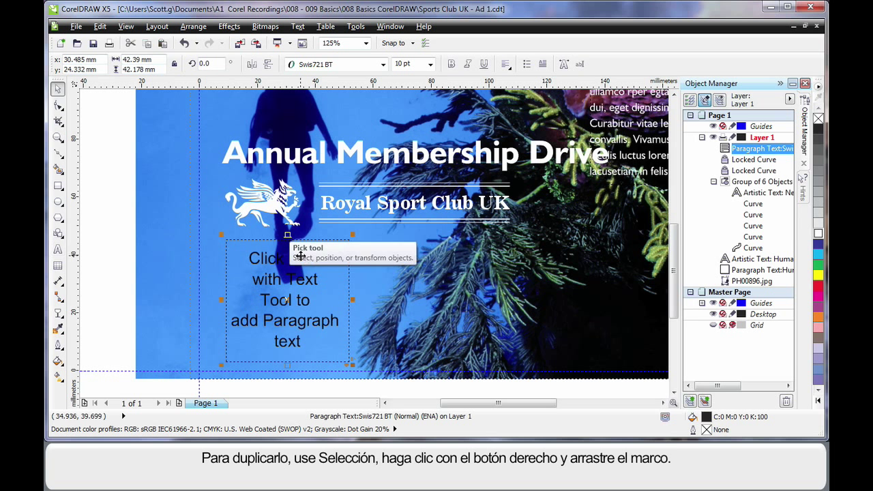
pyautogui.moveTo(287, 305); pyautogui.dragTo(422, 306)
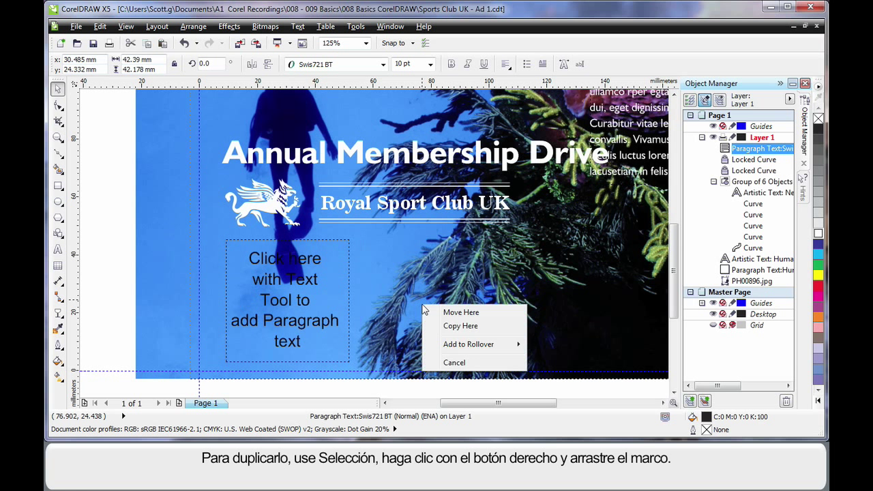
pyautogui.click(461, 327)
# Stretch both text frames together to about 98 mm overall width, aligning them with the logo's right edge
pyautogui.moveTo(120, 212); pyautogui.dragTo(518, 382)
pyautogui.moveTo(483, 301); pyautogui.dragTo(513, 300)
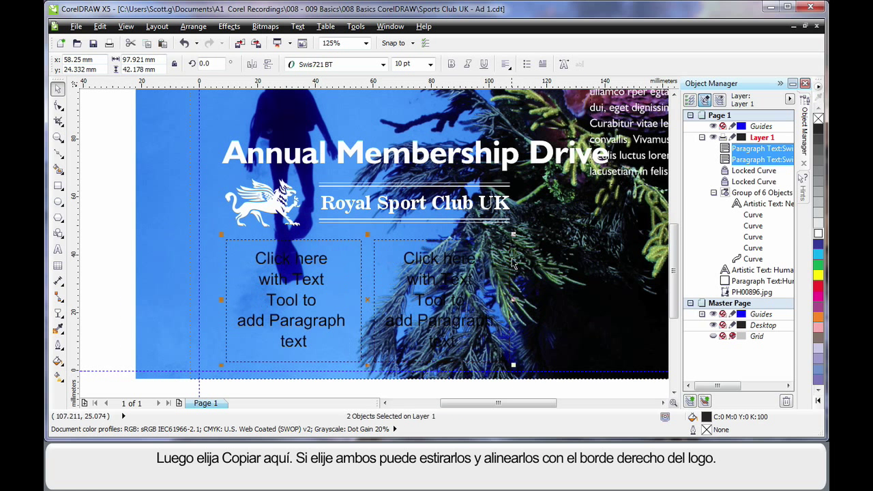
pyautogui.click(125, 260)
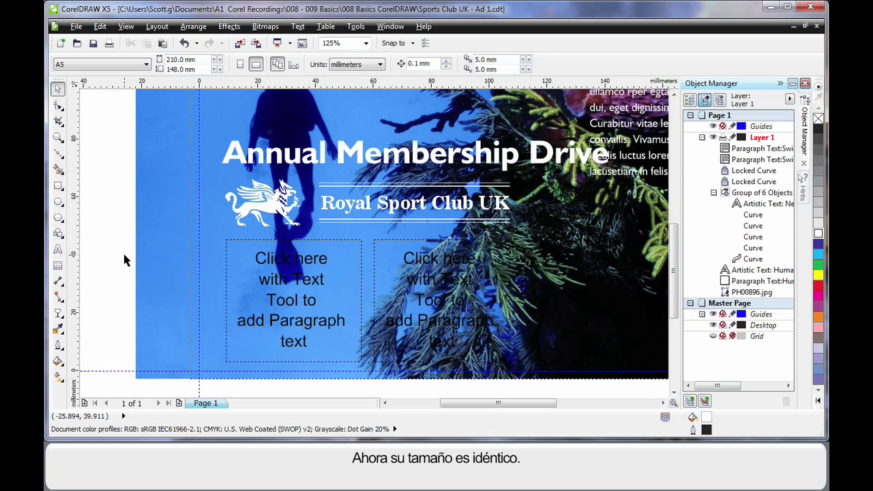
# Move the existing body text into the left frame and link its overflow to the right frame
pyautogui.click(622, 126)
pyautogui.moveTo(623, 126); pyautogui.dragTo(343, 278)
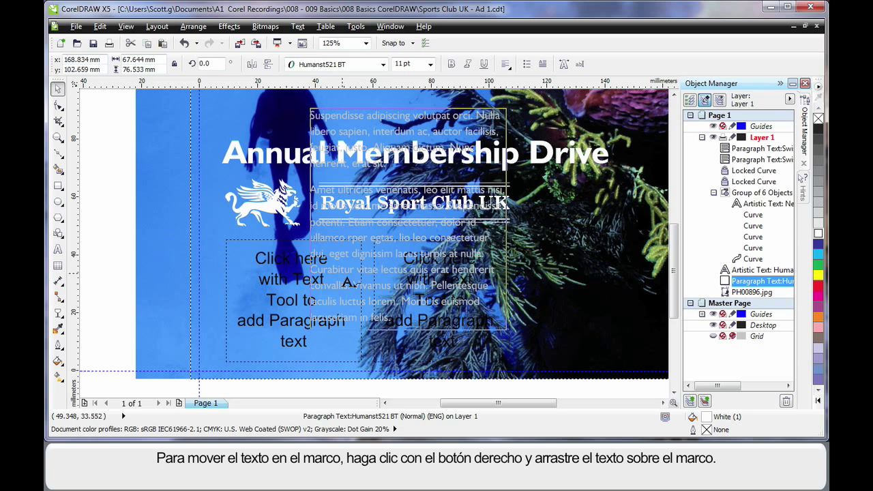
pyautogui.moveTo(343, 278); pyautogui.dragTo(344, 279)
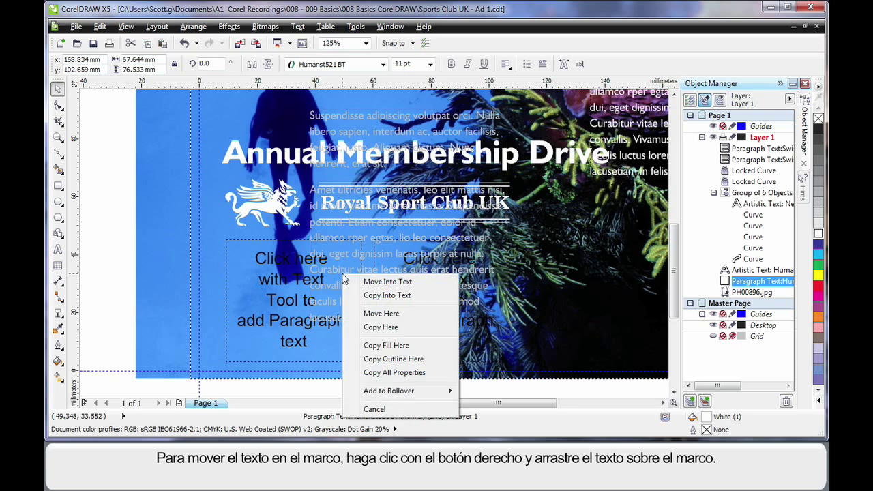
pyautogui.click(416, 283)
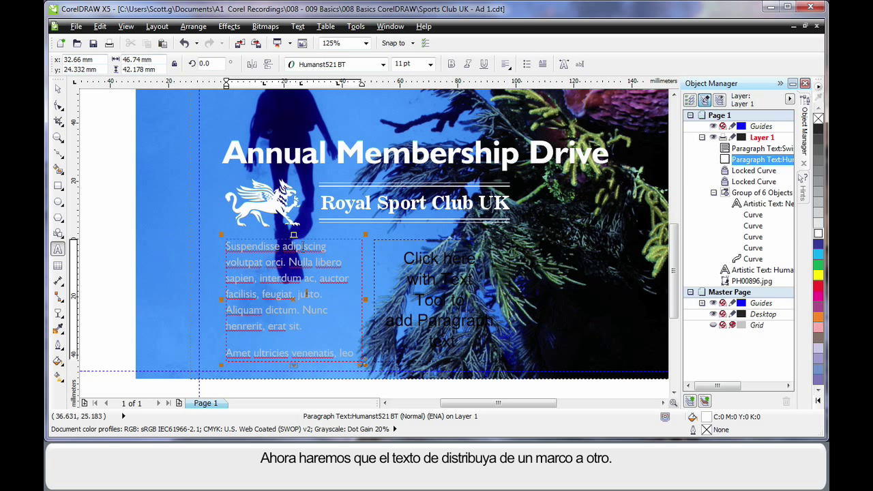
pyautogui.click(293, 366)
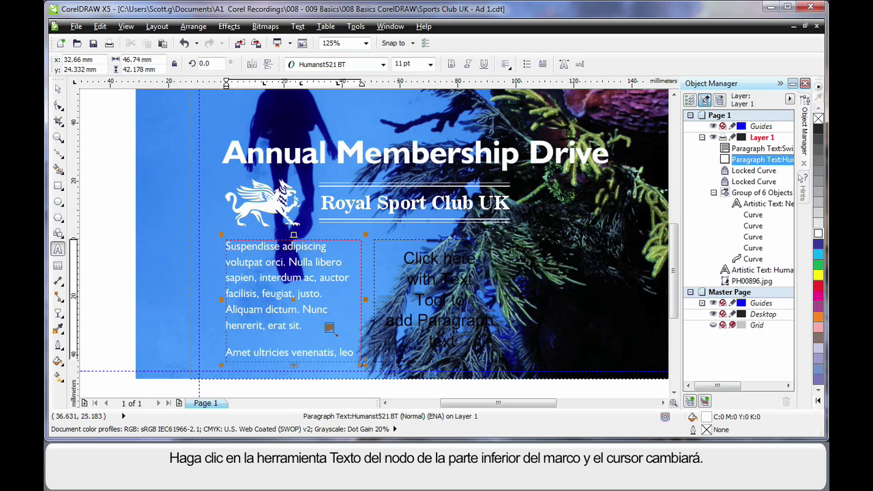
pyautogui.click(402, 284)
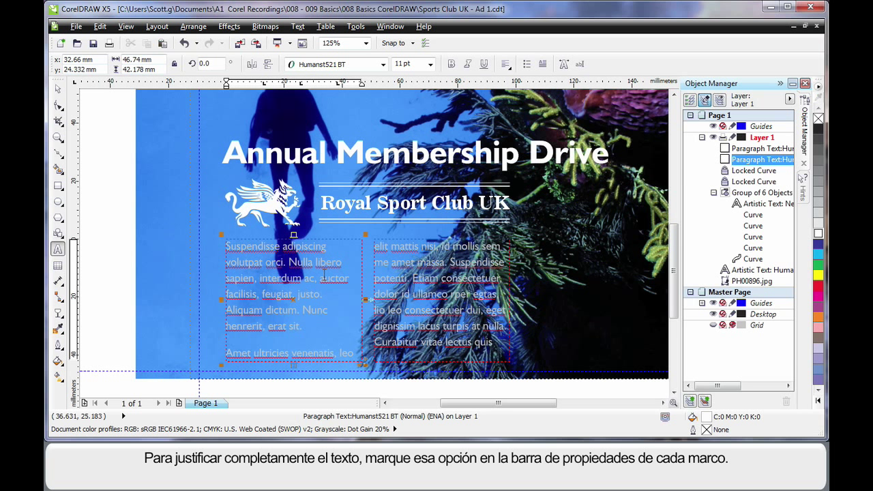
# Apply full justification to the text in both linked frames
pyautogui.click(506, 65)
pyautogui.click(537, 142)
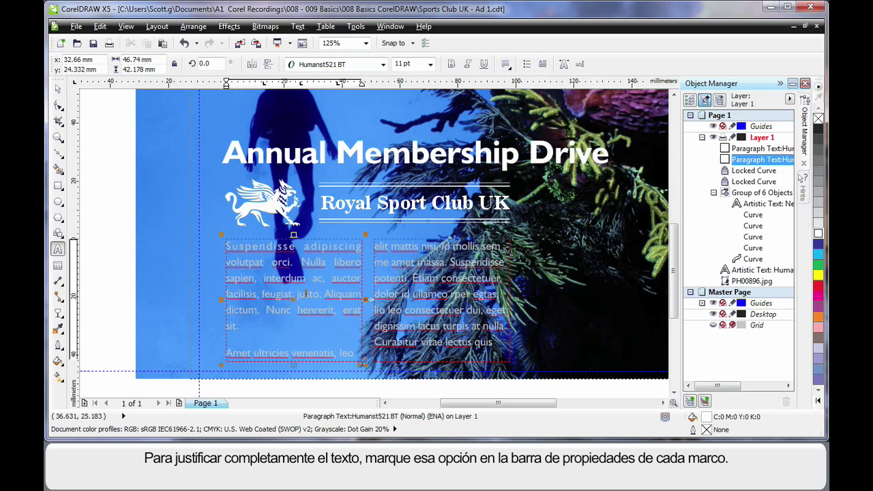
pyautogui.click(464, 247)
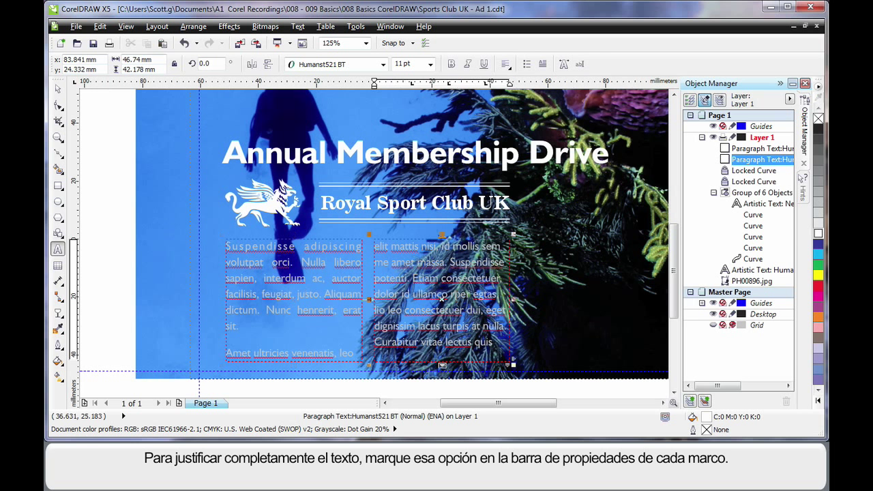
pyautogui.click(508, 66)
pyautogui.click(536, 141)
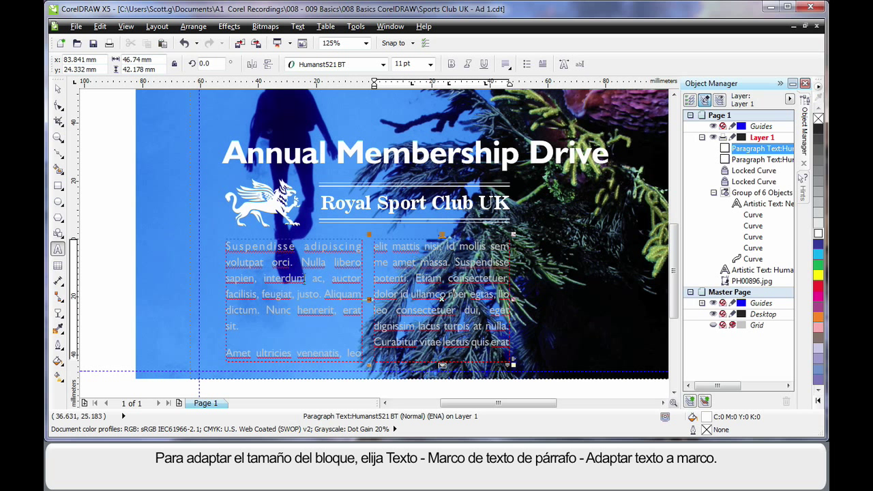
# Fit the body text to its two linked frames, then deselect it
pyautogui.click(308, 292)
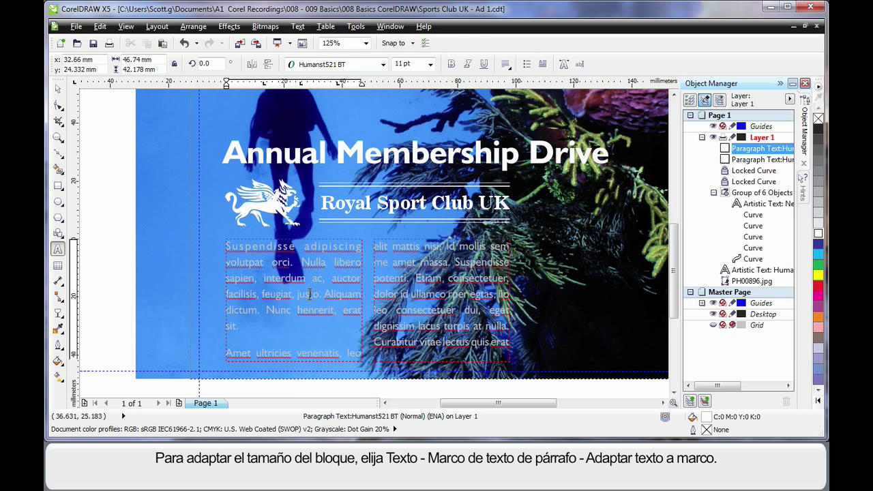
pyautogui.click(298, 26)
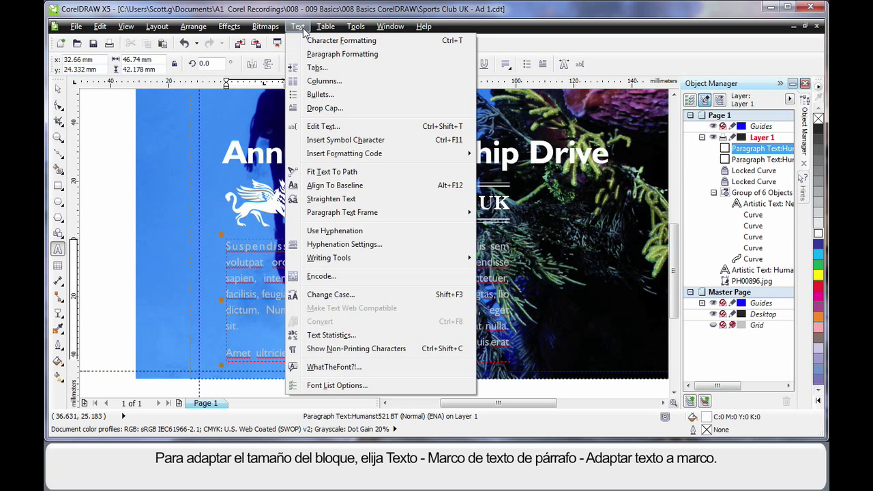
pyautogui.moveTo(339, 215)
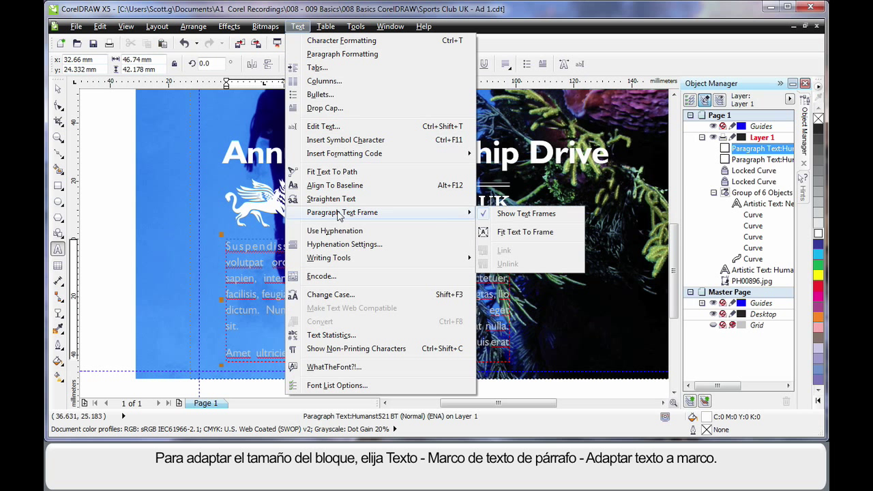
pyautogui.click(545, 232)
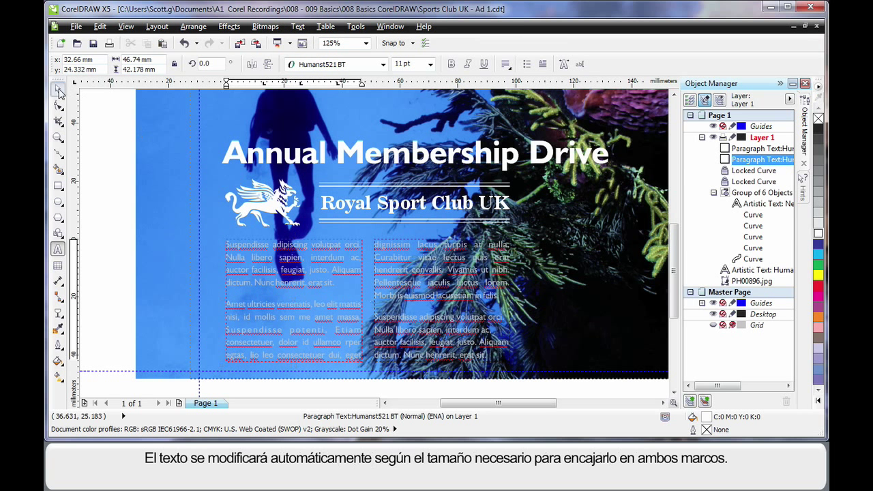
pyautogui.click(59, 91)
pyautogui.click(116, 134)
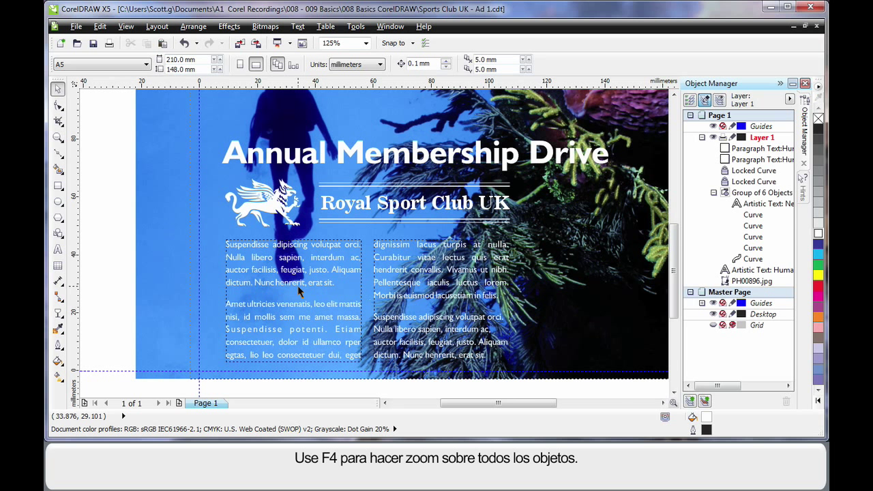
# Import f144043.cpt and F307027.cpt from the Water_Ani folder, placing the starfish above the pink sponge and the yellow fish below it
pyautogui.press('F4')
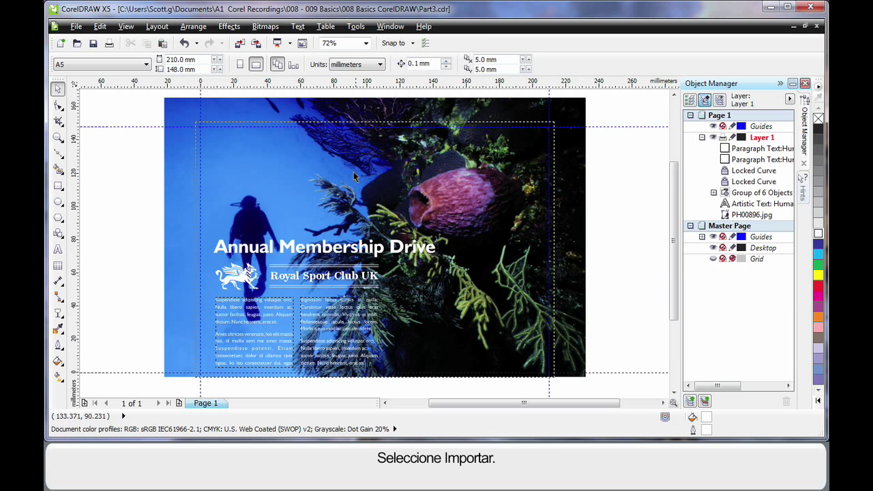
pyautogui.click(239, 44)
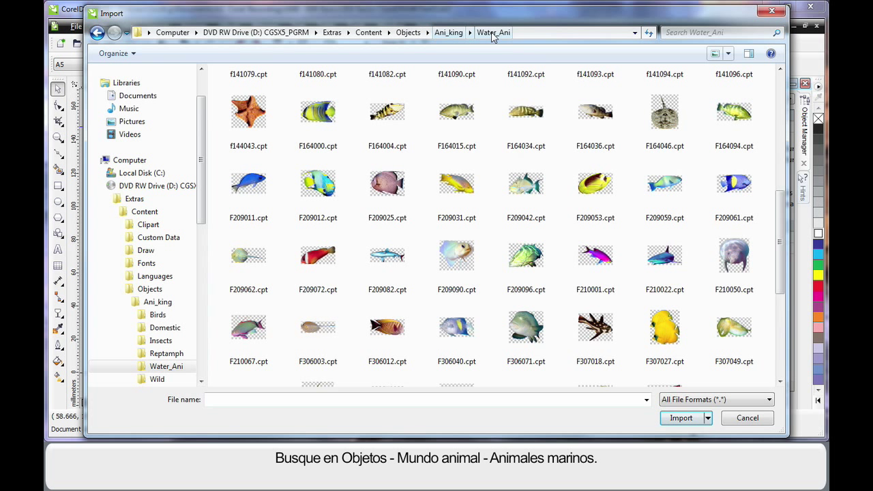
pyautogui.click(247, 114)
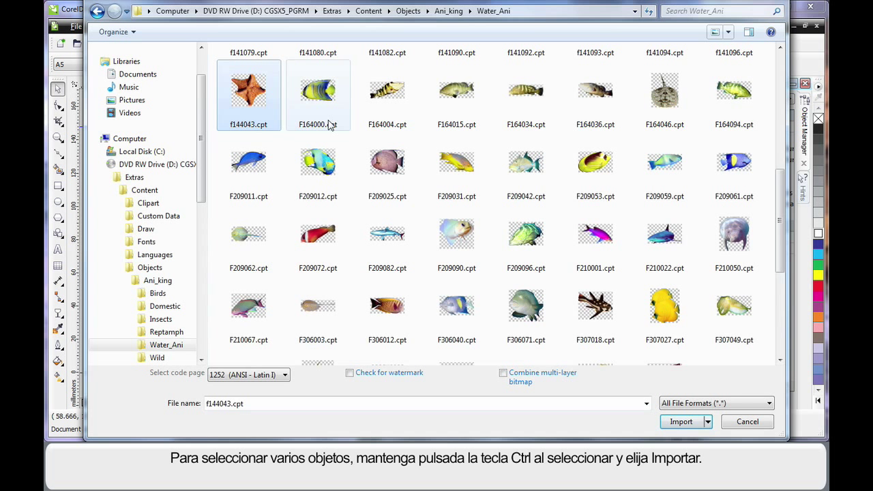
pyautogui.keyDown('ctrl'); pyautogui.click(670, 311); pyautogui.keyUp('ctrl')
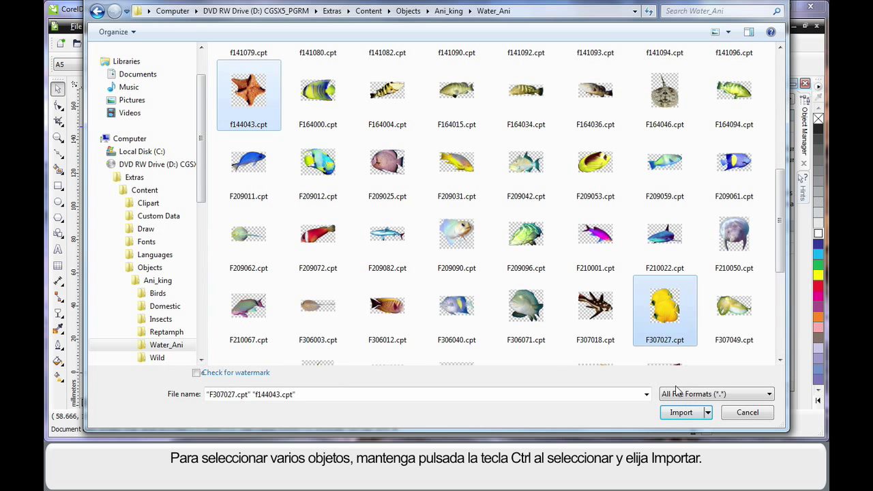
pyautogui.click(681, 413)
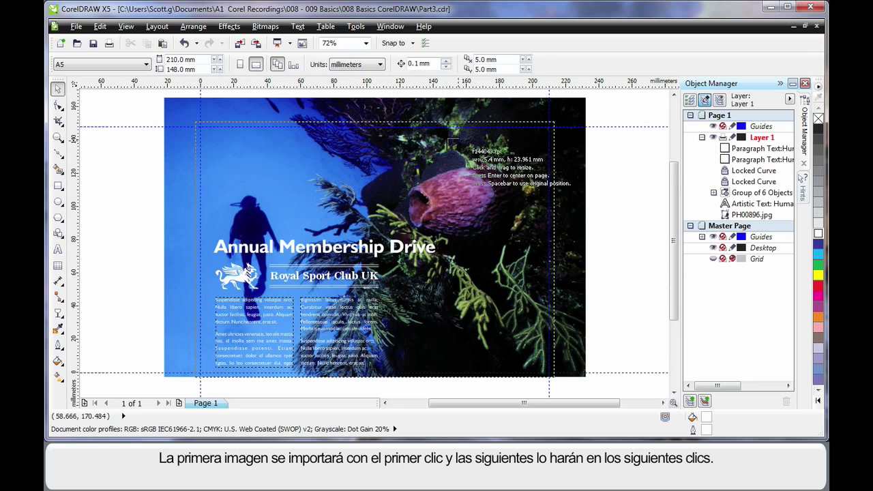
pyautogui.click(421, 144)
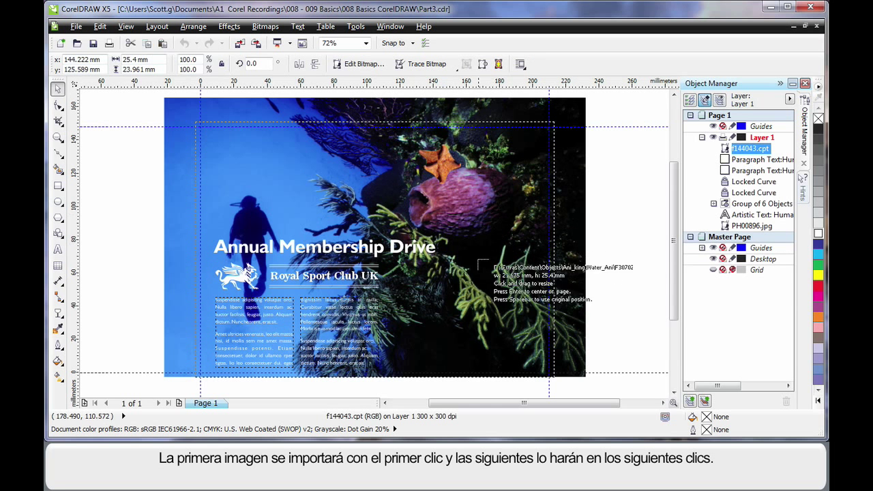
pyautogui.click(459, 258)
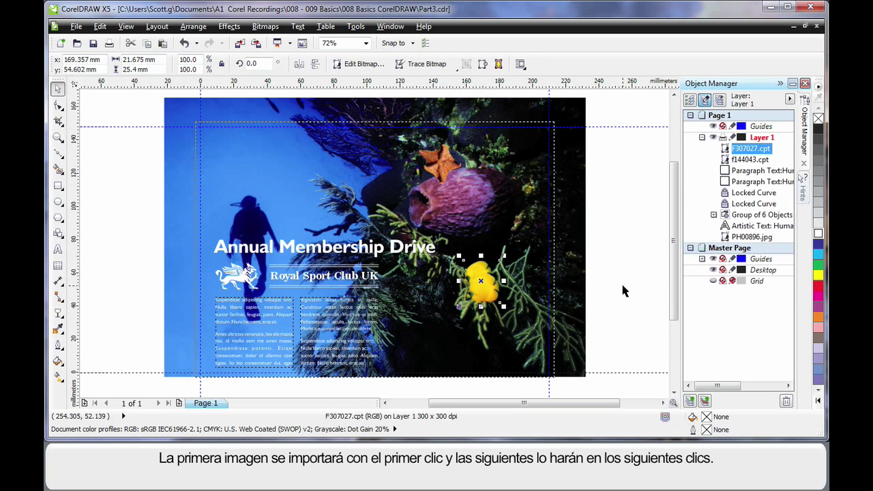
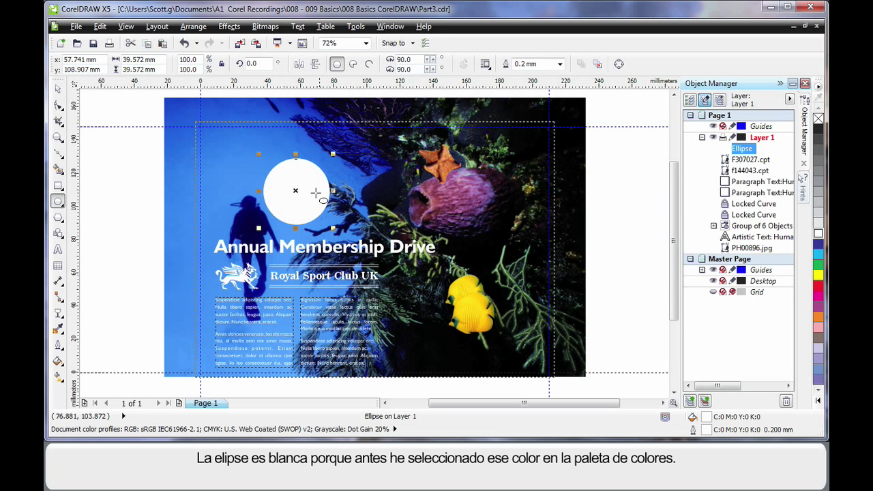
# Fill the white circle above the headline with black and remove its outline
pyautogui.click(58, 89)
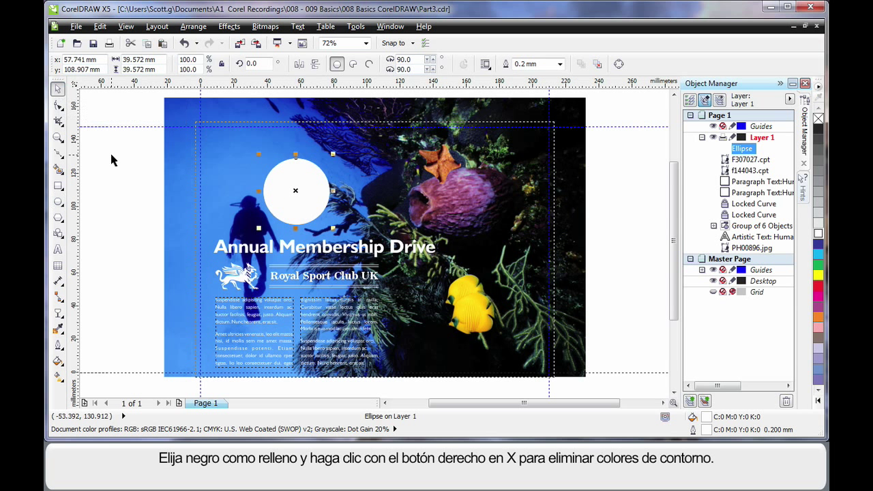
pyautogui.click(112, 160)
pyautogui.click(277, 183)
pyautogui.click(818, 133)
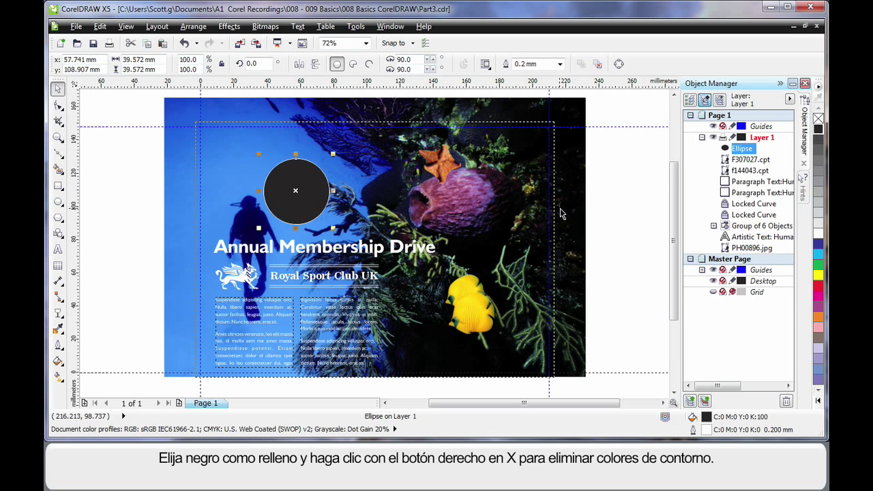
pyautogui.rightClick(819, 119)
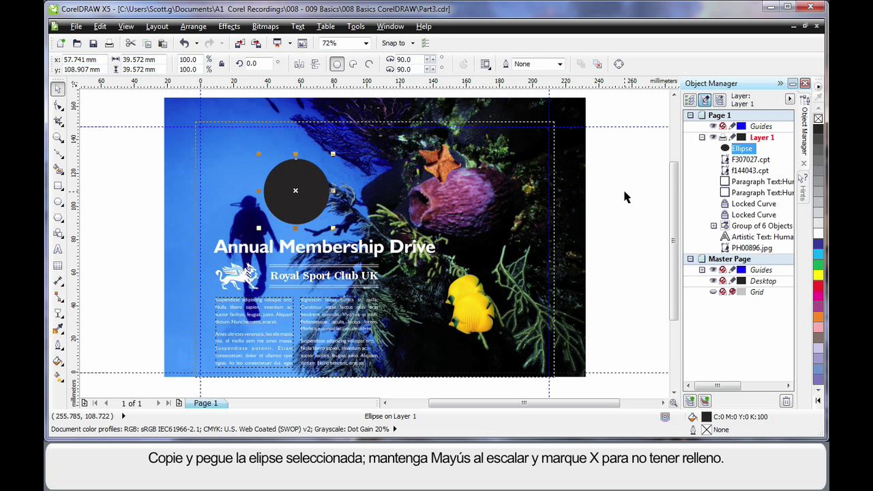
# Paste a copy of the black circle in place, enlarge it from its centre to about 43 mm and remove its fill
pyautogui.hotkey('ctrl', 'v')
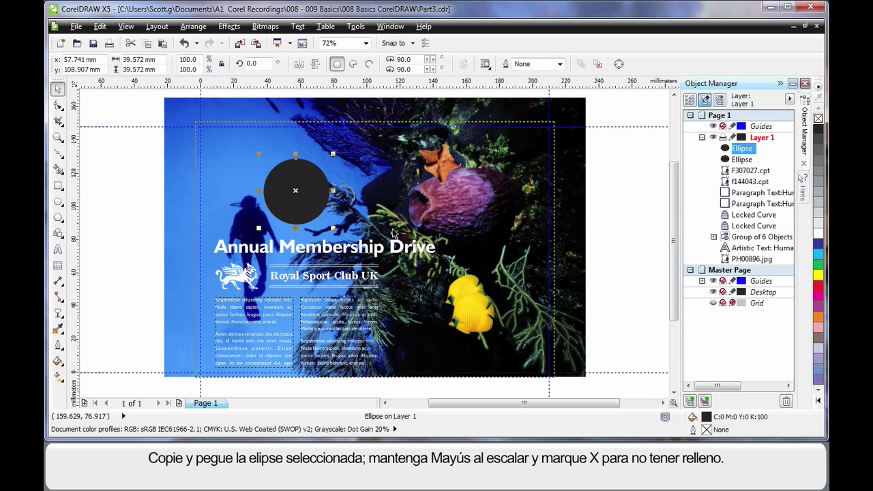
pyautogui.moveTo(330, 226); pyautogui.dragTo(335, 231)
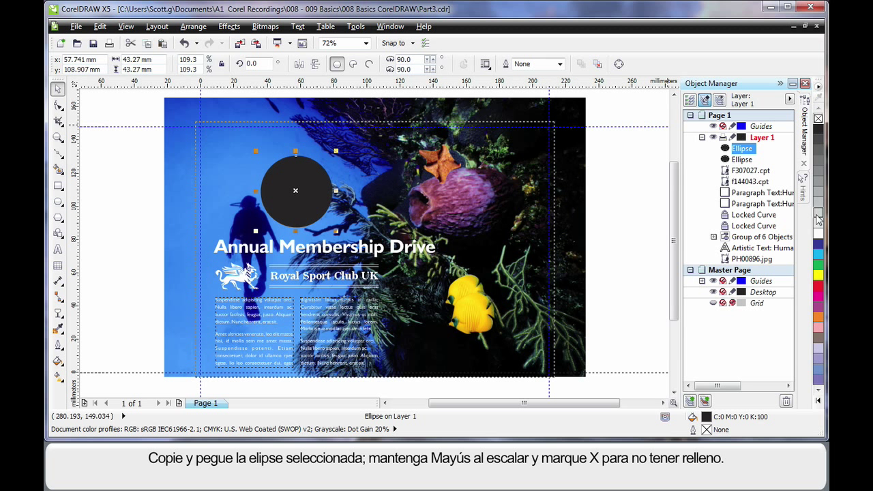
pyautogui.click(819, 121)
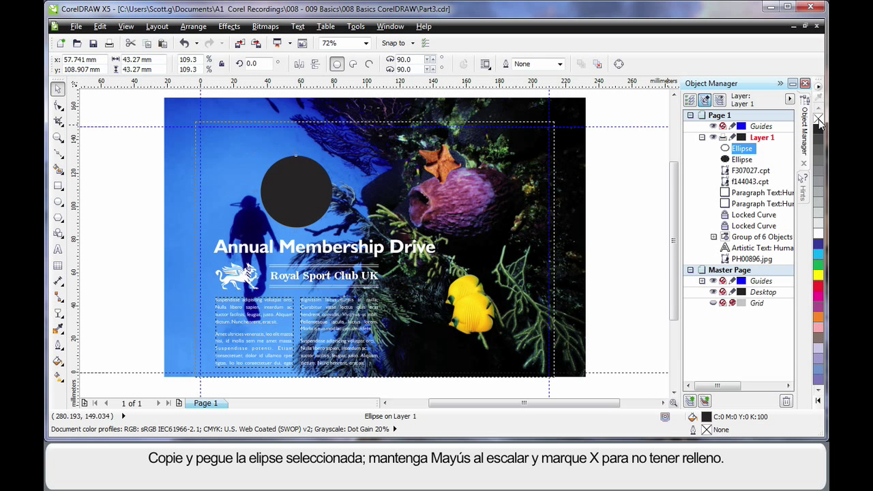
# Give the outer circle a white 0.5 mm outline and slightly enlarge the black circle inside it
pyautogui.rightClick(819, 234)
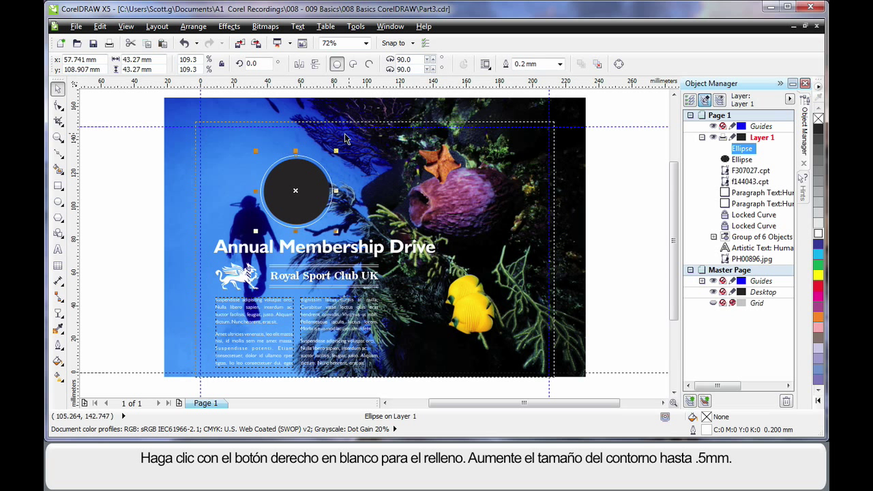
pyautogui.click(560, 64)
pyautogui.click(539, 118)
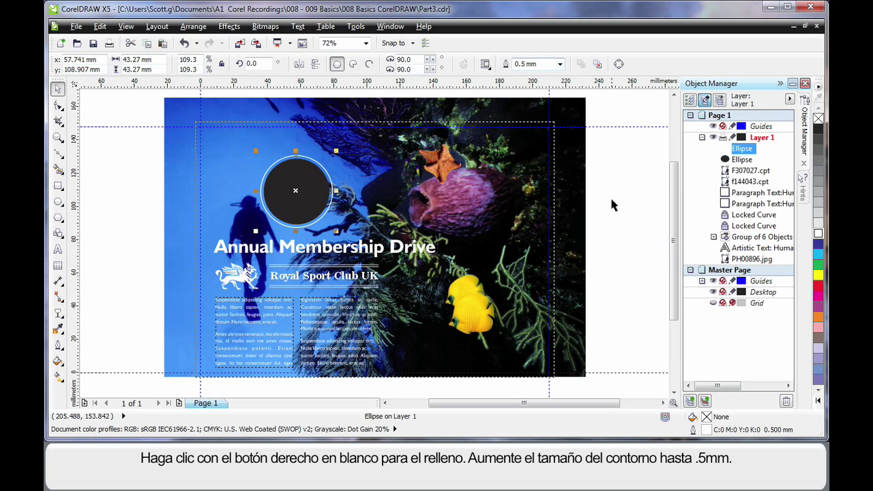
pyautogui.press('Tab')
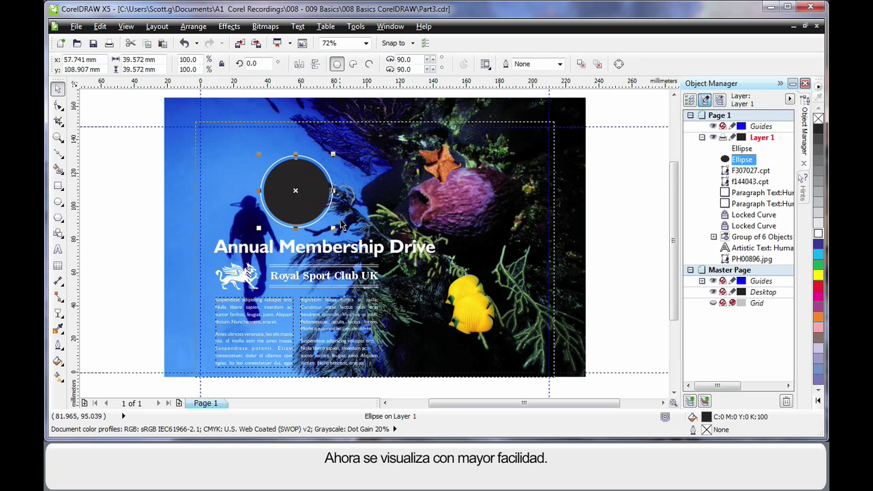
pyautogui.moveTo(333, 230); pyautogui.dragTo(335, 230)
# Copy the black circle together with its white ring and place the duplicate over the lower-left part of the yellow fish
pyautogui.click(130, 147)
pyautogui.moveTo(138, 142); pyautogui.dragTo(345, 235)
pyautogui.moveTo(304, 198); pyautogui.dragTo(558, 207)
pyautogui.click(569, 226)
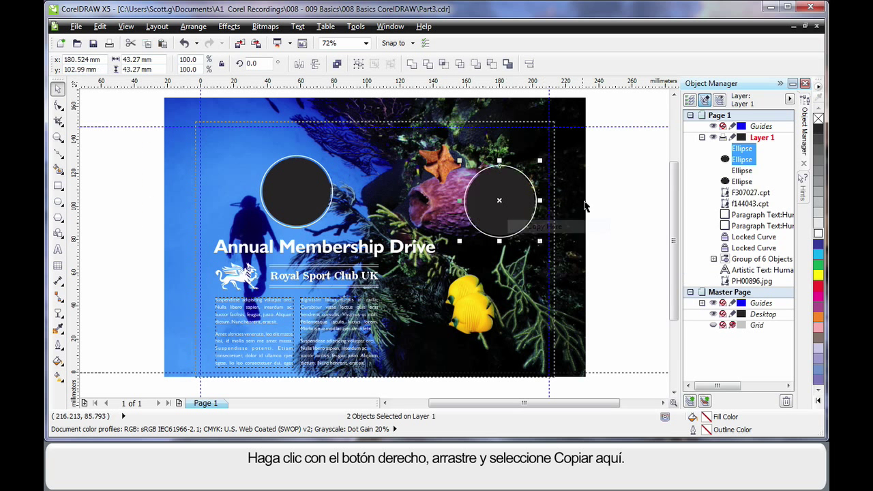
pyautogui.click(620, 166)
pyautogui.moveTo(602, 147); pyautogui.dragTo(458, 260)
pyautogui.moveTo(497, 199); pyautogui.dragTo(441, 331)
pyautogui.click(618, 270)
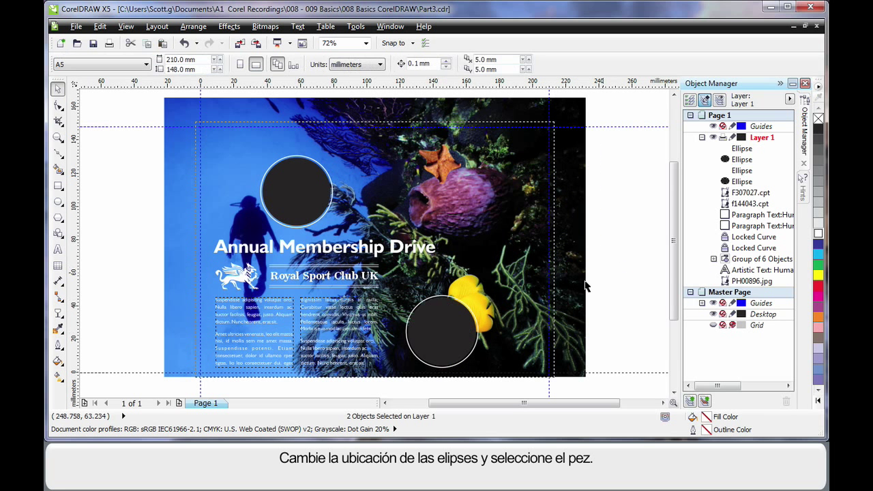
# Bring the yellow fish to the top of Layer 1 and fit it, slightly enlarged, centrally in the lower black circle
pyautogui.click(472, 287)
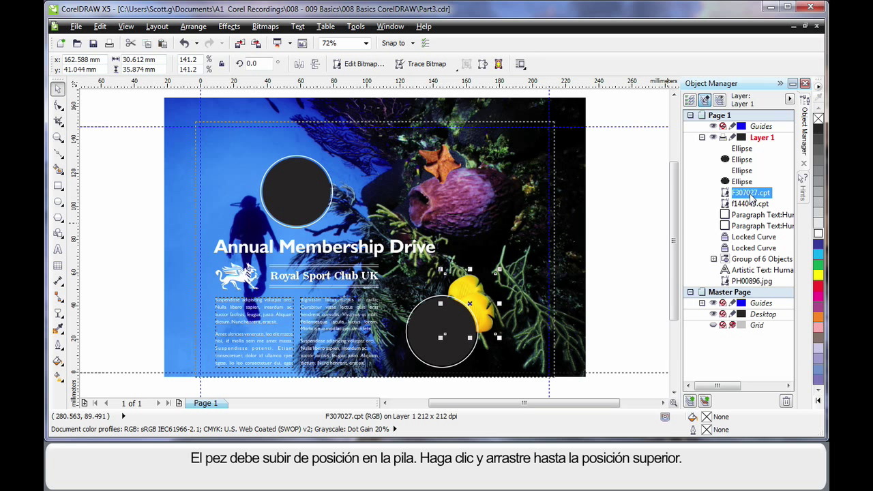
pyautogui.moveTo(748, 197); pyautogui.dragTo(747, 146)
pyautogui.moveTo(453, 314); pyautogui.dragTo(444, 330)
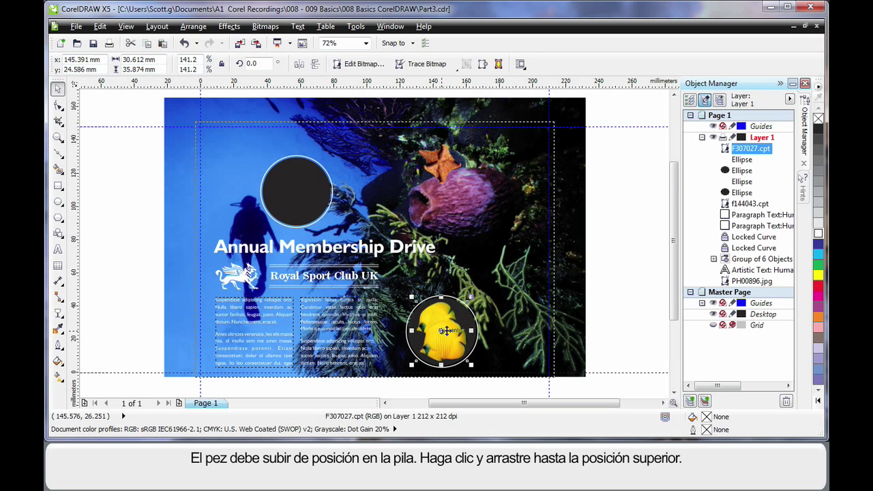
pyautogui.moveTo(470, 298); pyautogui.dragTo(472, 296)
# Move the fish and its two circles together so they extend past the lower edge of the background photo
pyautogui.moveTo(412, 365); pyautogui.dragTo(481, 292)
pyautogui.moveTo(443, 334); pyautogui.dragTo(435, 351)
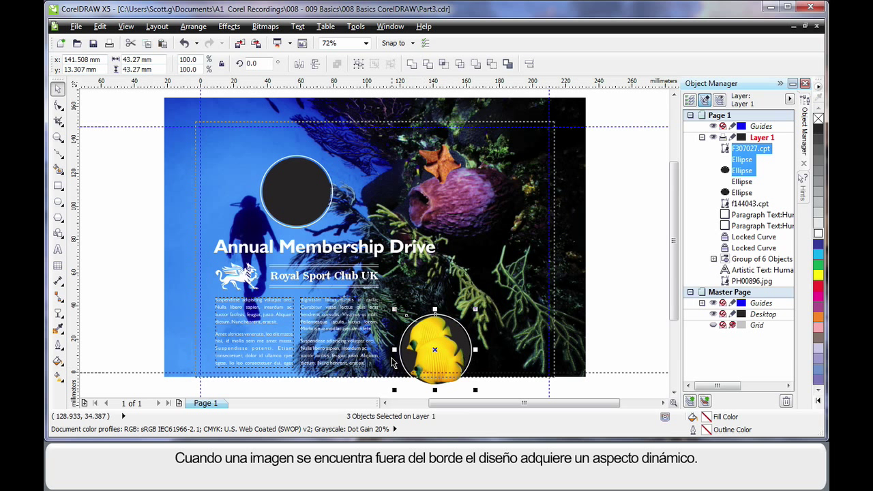
pyautogui.moveTo(436, 351); pyautogui.dragTo(435, 352)
pyautogui.click(610, 275)
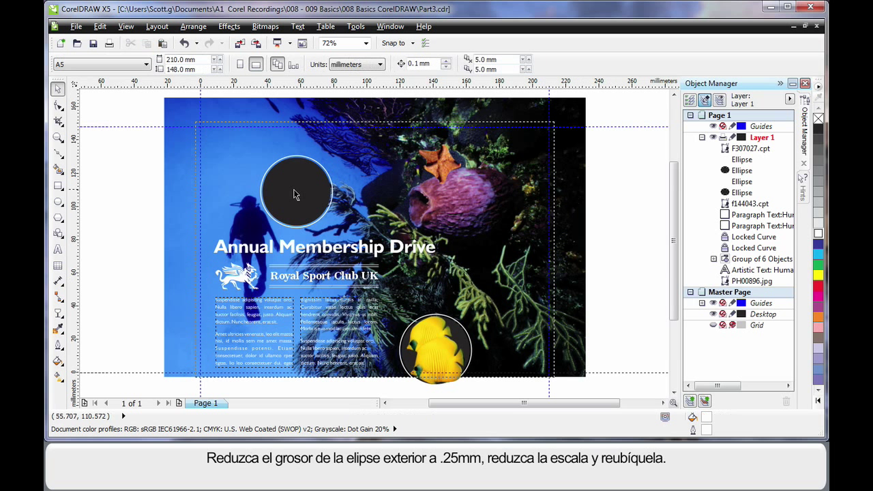
# Reduce the outline of the ring around the upper black circle to 0.25 mm
pyautogui.click(331, 182)
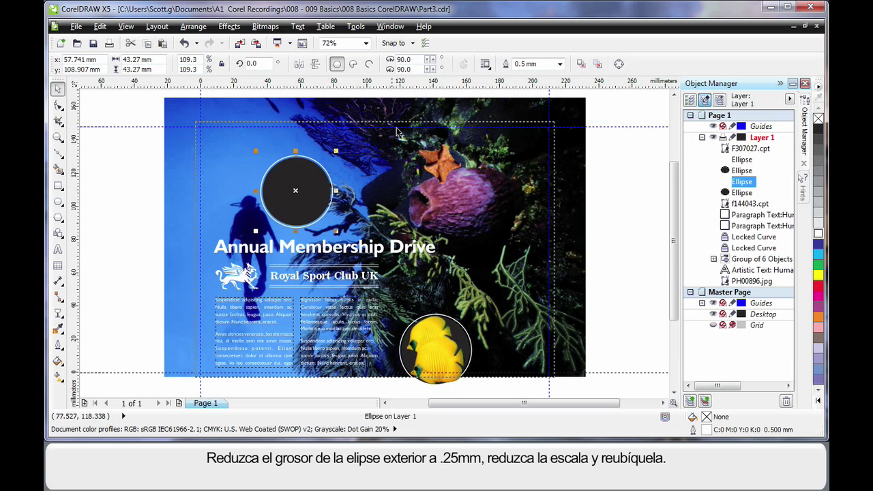
pyautogui.click(560, 65)
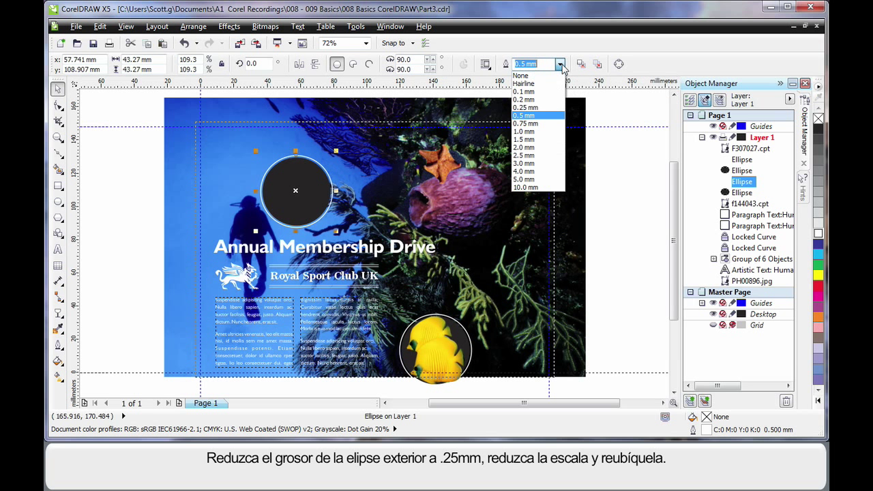
pyautogui.click(539, 107)
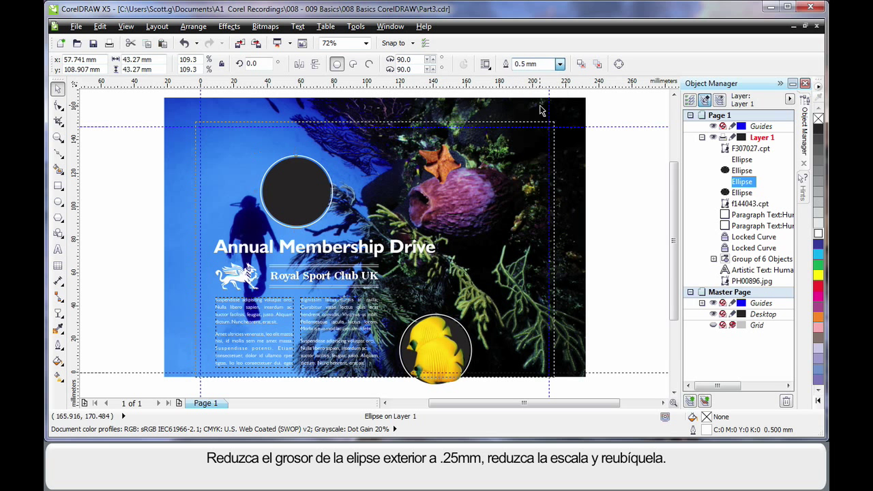
# Scale the upper black circle and its ring down to about 21.6 mm and place them just above and right of the fish
pyautogui.keyDown('shift'); pyautogui.click(363, 244); pyautogui.keyUp('shift')
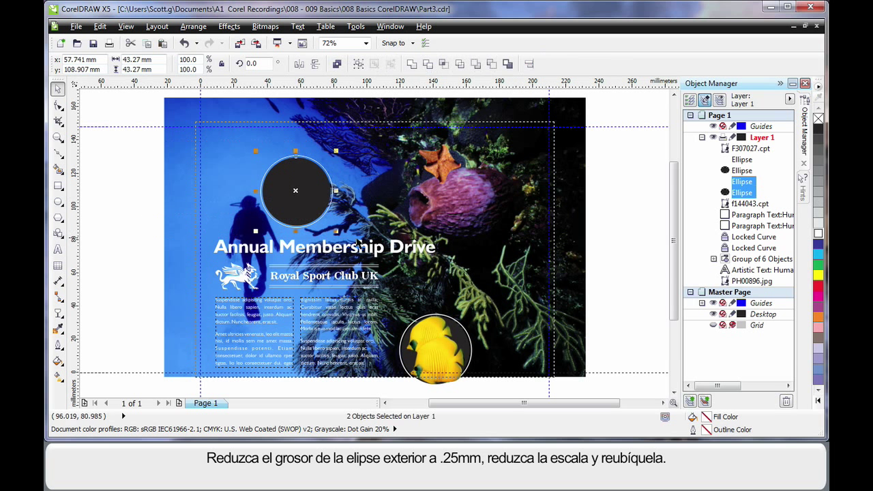
pyautogui.moveTo(336, 232); pyautogui.dragTo(297, 193)
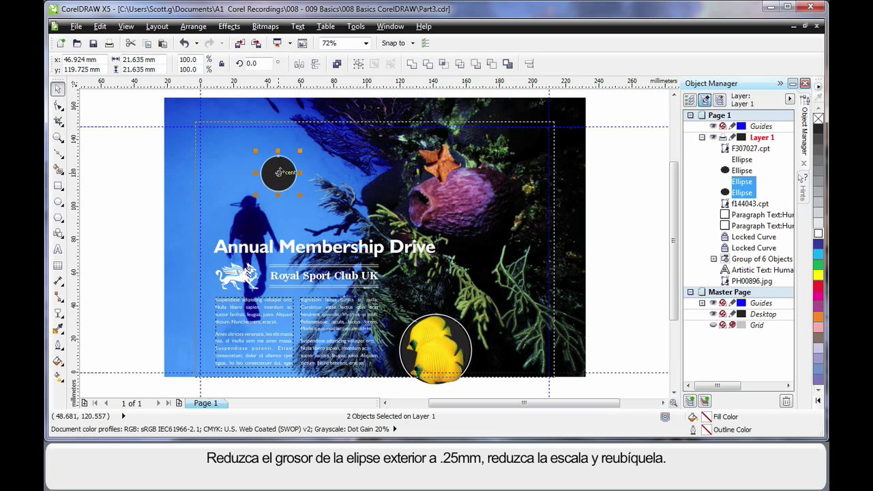
pyautogui.moveTo(432, 246); pyautogui.dragTo(492, 317)
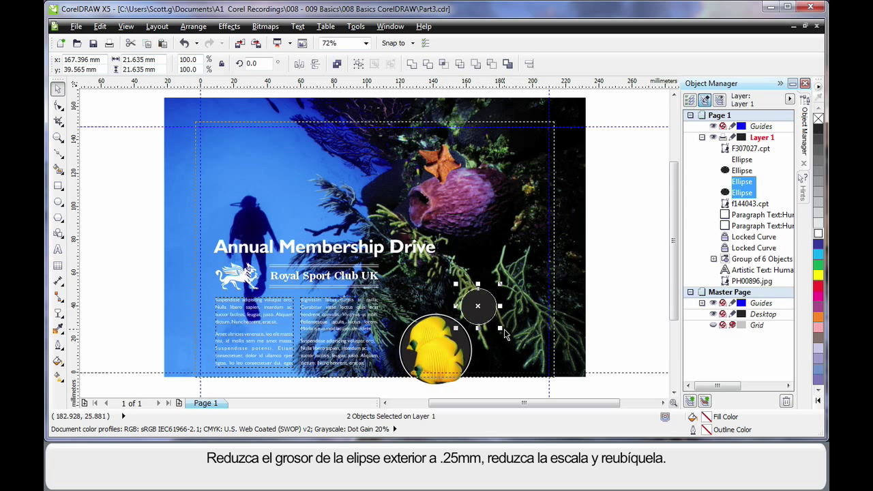
pyautogui.click(612, 255)
# Place the starfish over the small circle at the top of Layer 1, scaled down to about 17.8 mm wide
pyautogui.moveTo(441, 164); pyautogui.dragTo(475, 302)
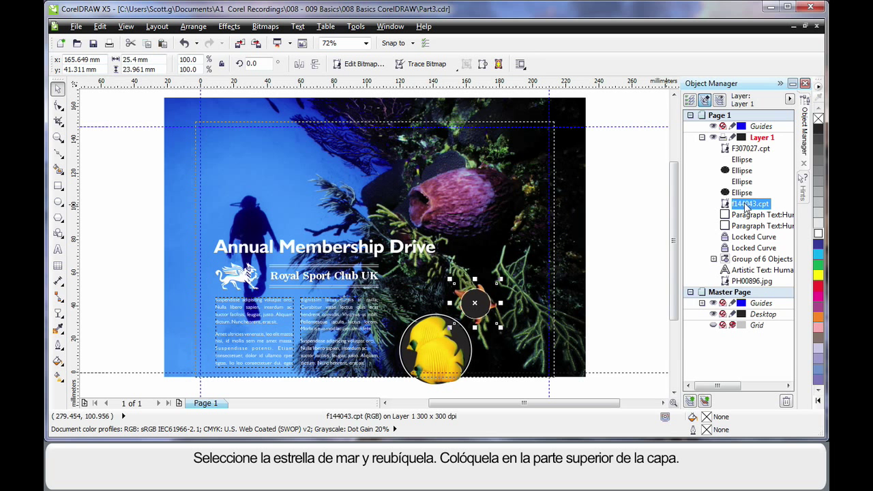
pyautogui.moveTo(744, 198); pyautogui.dragTo(741, 145)
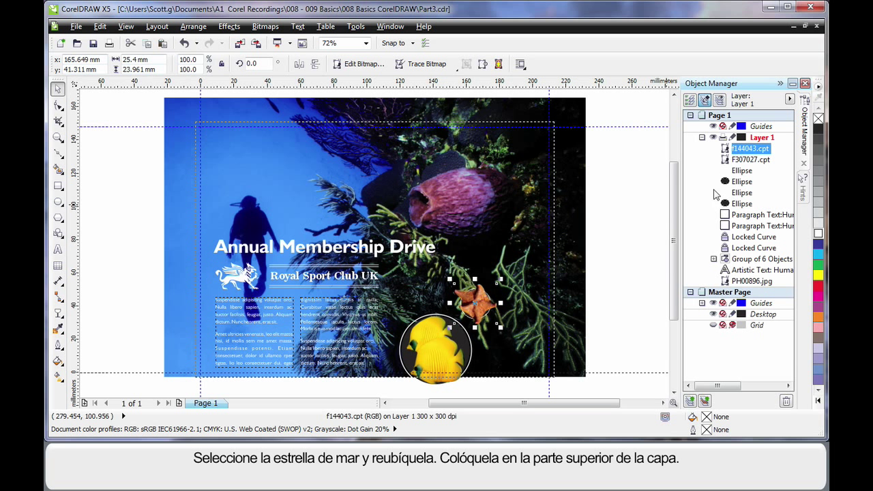
pyautogui.moveTo(501, 329); pyautogui.dragTo(492, 320)
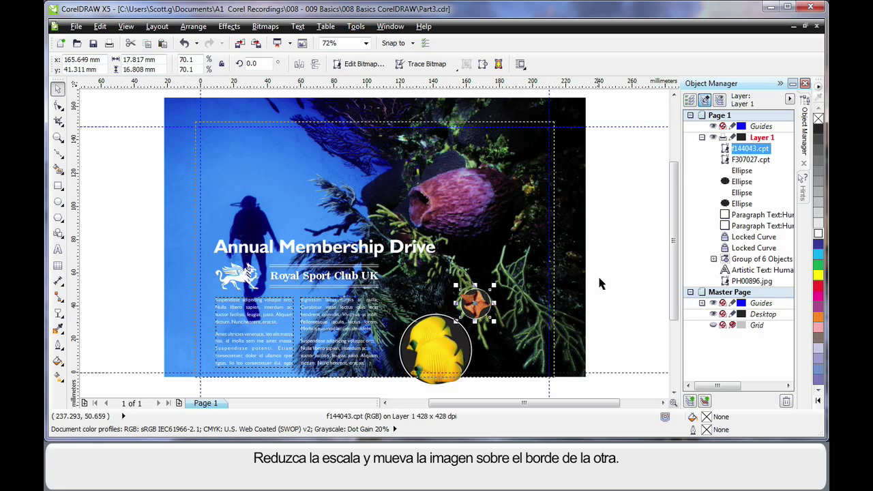
# Place the starfish and its circles, about 18 mm wide overall, over the fish circle's upper-right edge and in front of all objects
pyautogui.moveTo(621, 250); pyautogui.dragTo(450, 335)
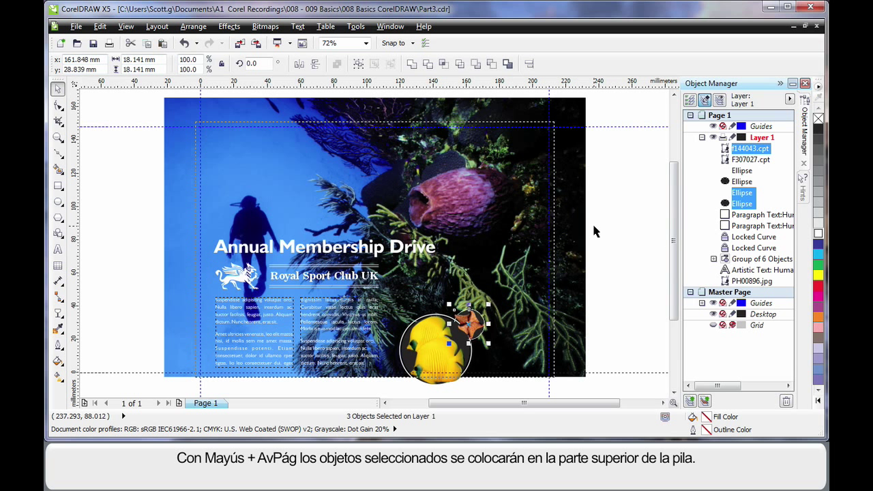
pyautogui.hotkey('shift', 'pageup')
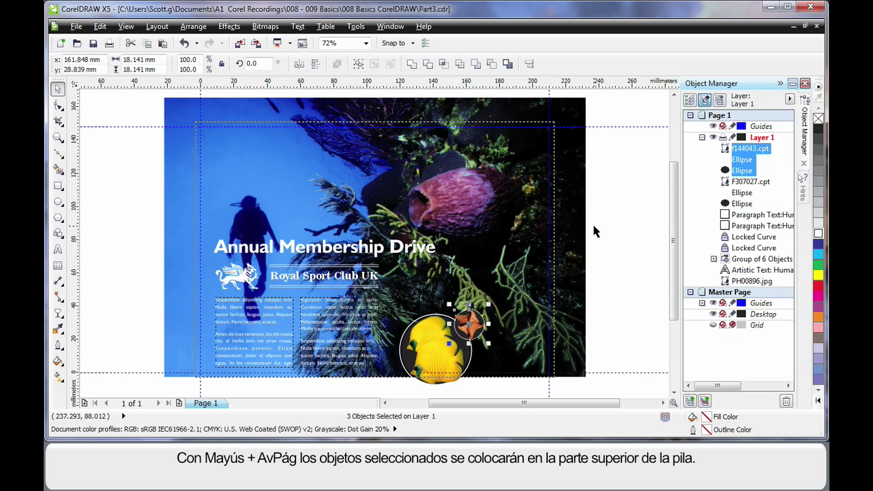
pyautogui.click(611, 247)
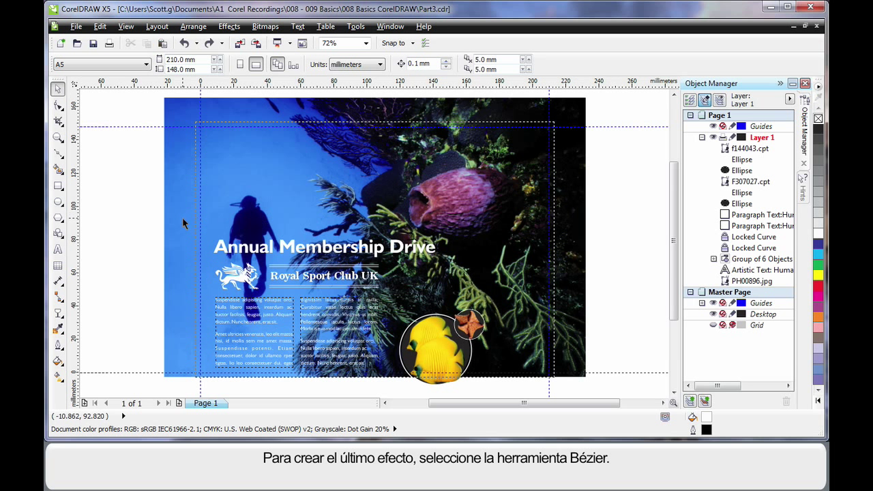
# Draw a closed Bézier shape from the middle of the upper bleed edge through both right-hand bleed corners, closing it with an outward-bulging curve
pyautogui.click(61, 156)
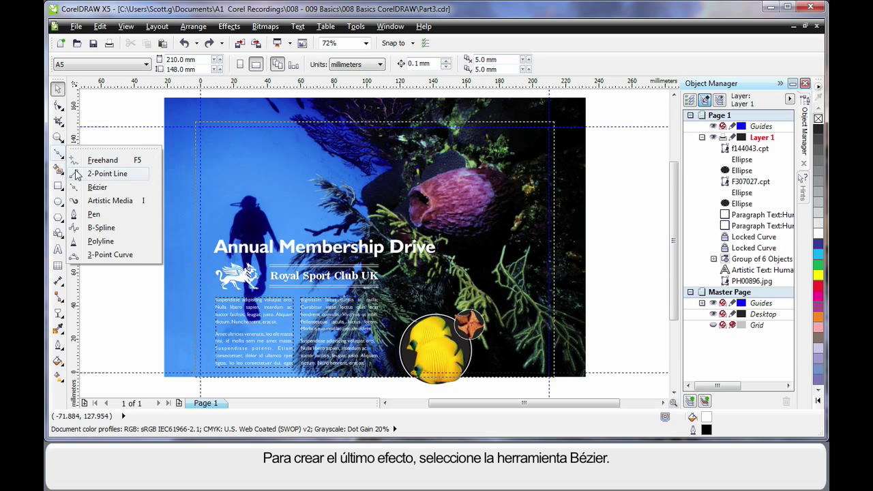
pyautogui.click(80, 188)
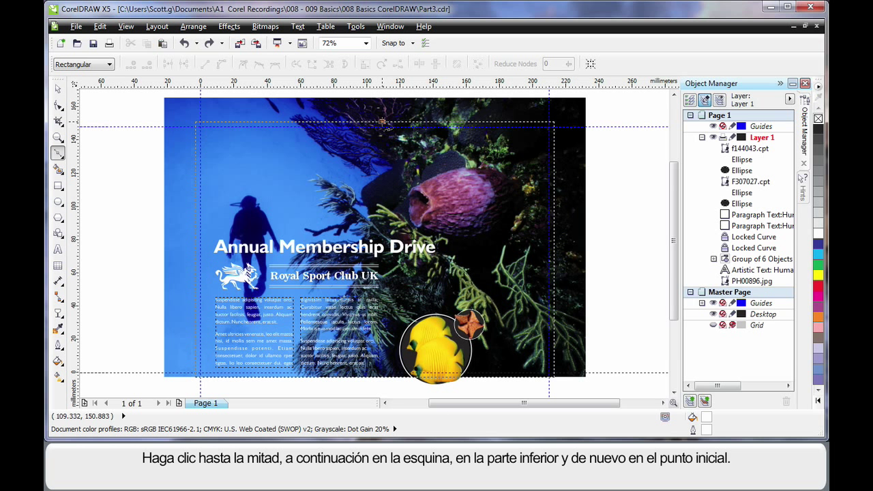
pyautogui.click(557, 123)
pyautogui.click(556, 377)
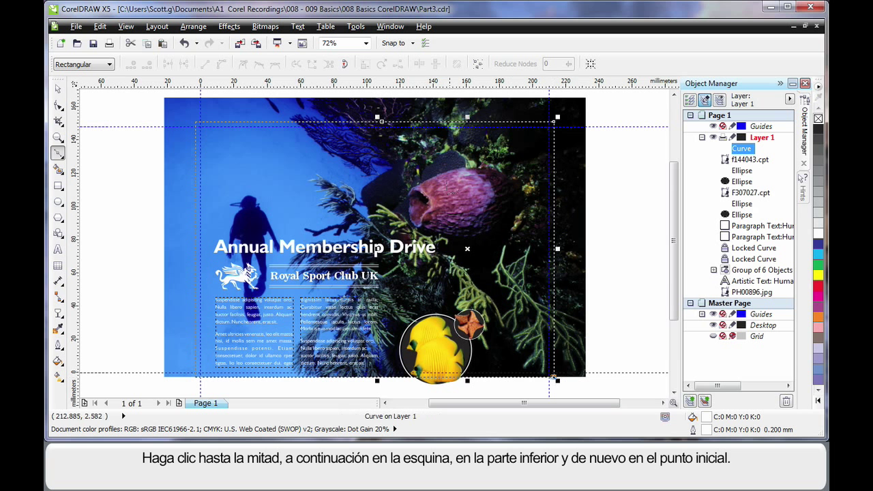
pyautogui.click(382, 124)
pyautogui.moveTo(387, 126); pyautogui.dragTo(516, 135)
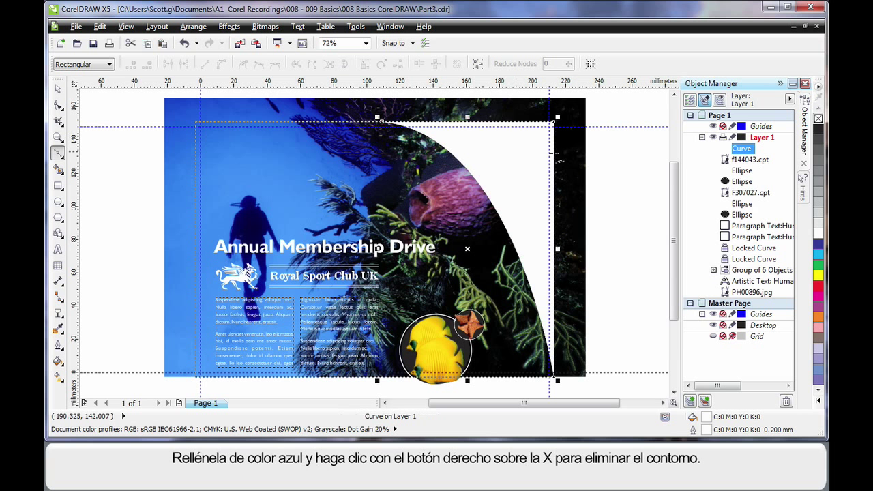
# Fill the curved corner shape with the blue C:60 M:40 Y:0 K:0 and remove its outline
pyautogui.click(819, 370)
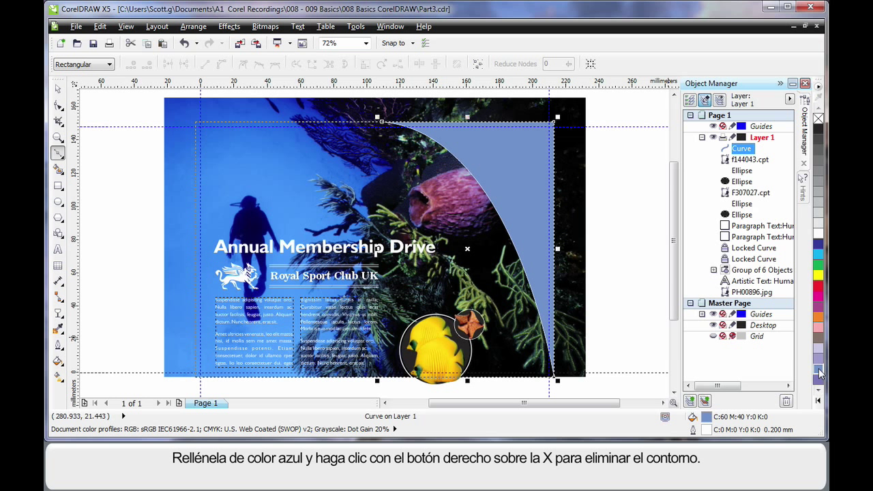
pyautogui.rightClick(818, 119)
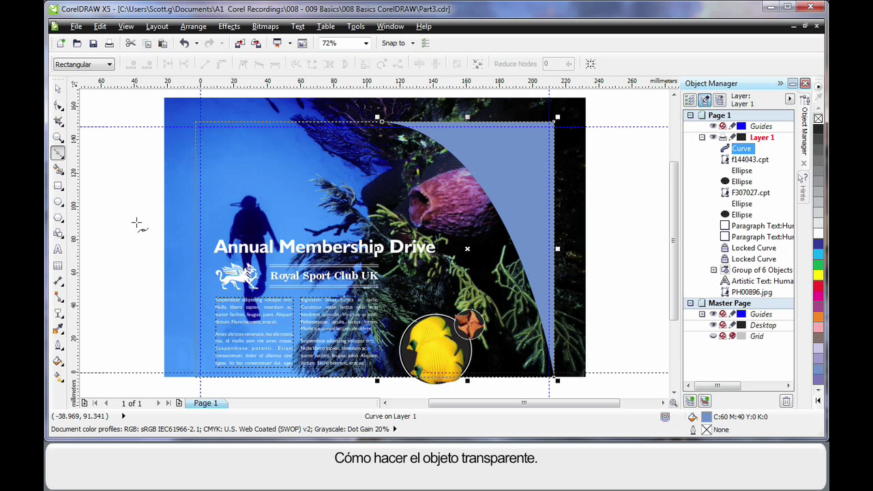
# Apply a Uniform transparency of 50 to the blue corner shape
pyautogui.click(59, 314)
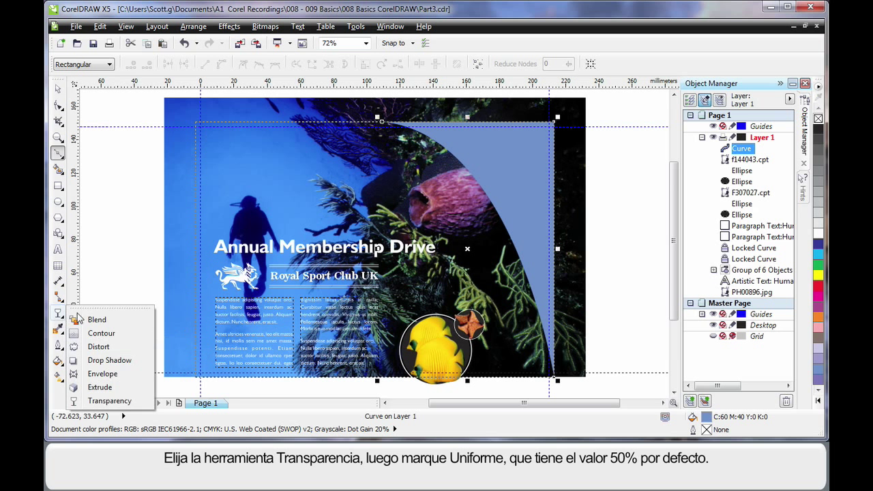
pyautogui.click(103, 400)
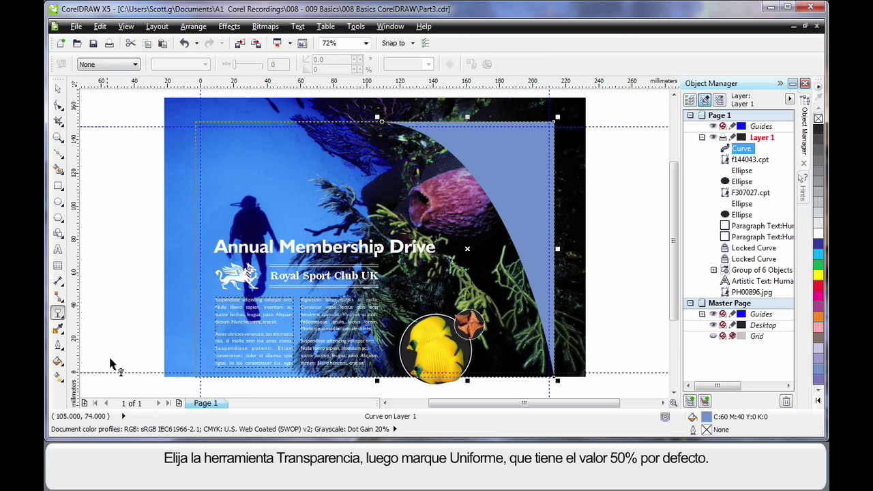
pyautogui.click(134, 66)
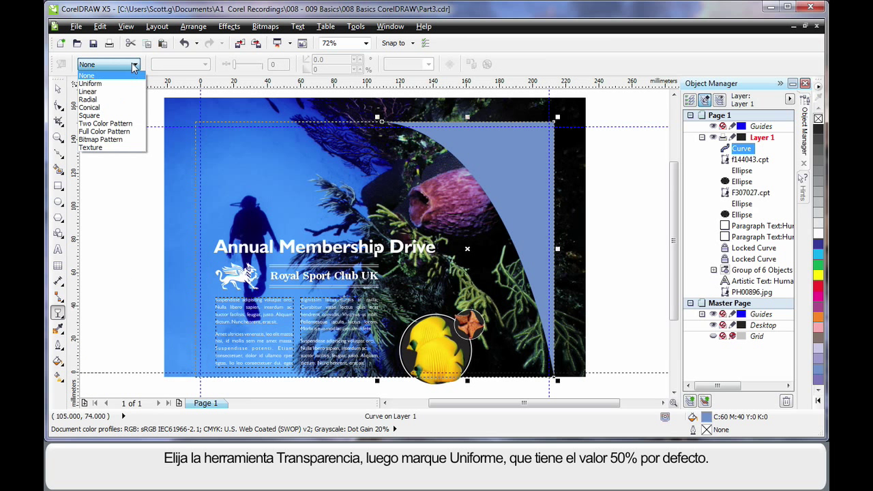
pyautogui.click(105, 84)
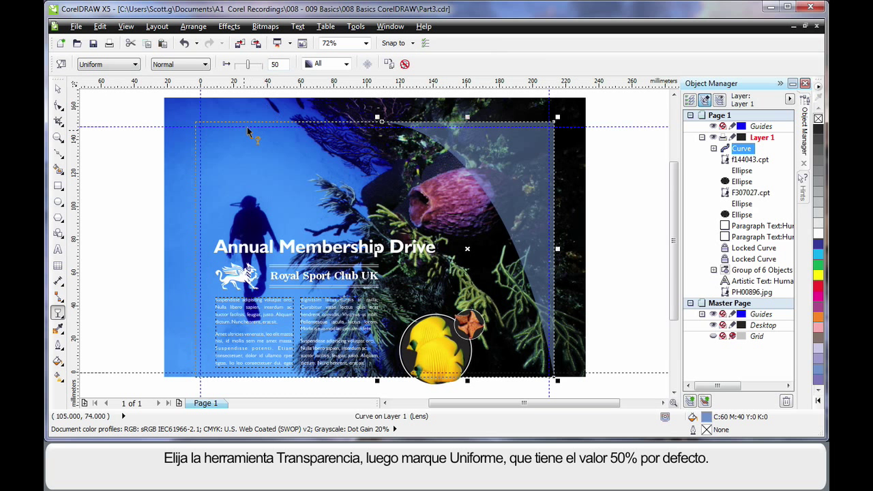
# Draw a two-point Bézier arc from the lower-right bleed corner to the upper bleed edge, starting left of the blue shape's upper tip
pyautogui.click(59, 159)
pyautogui.click(80, 191)
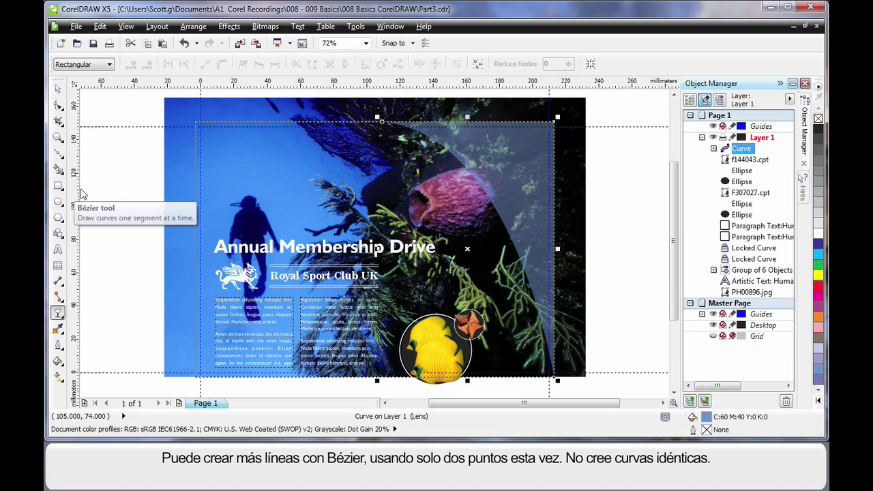
pyautogui.click(554, 372)
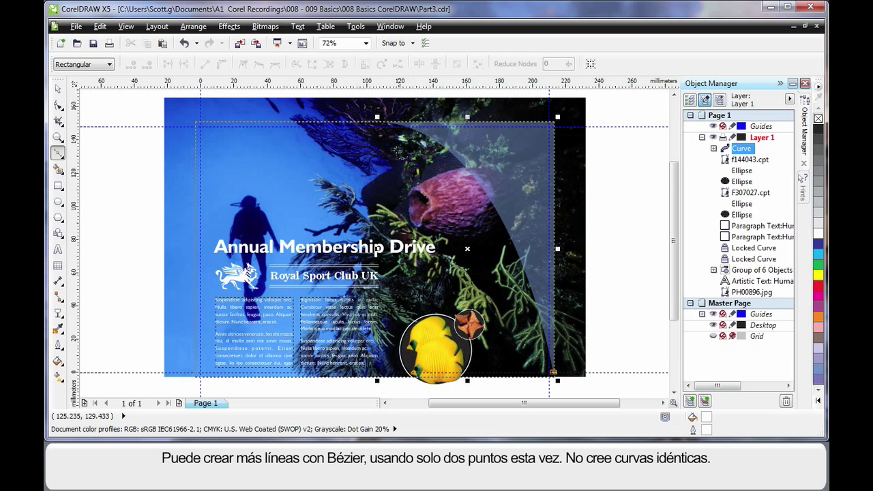
pyautogui.moveTo(345, 121); pyautogui.dragTo(207, 107)
pyautogui.press('space')
pyautogui.click(624, 184)
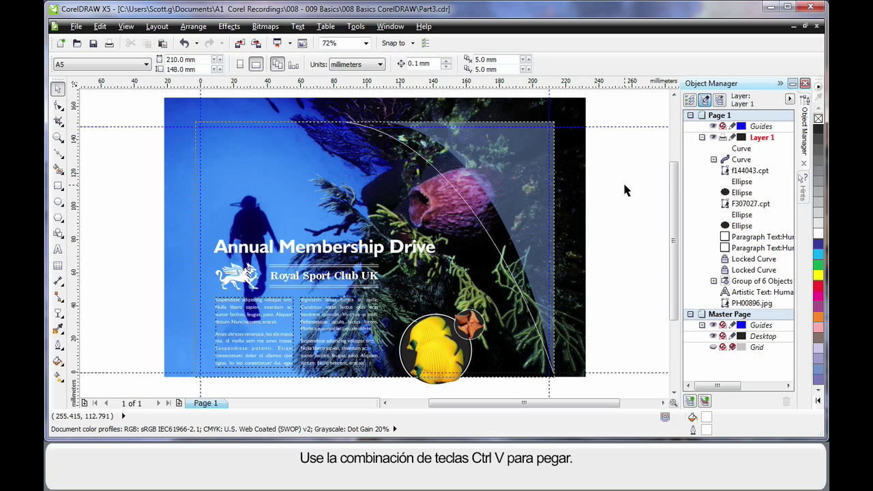
# Paste the copied curves and white circles, and place a duplicate of the largest circle below the pink sponge
pyautogui.hotkey('ctrl', 'v')
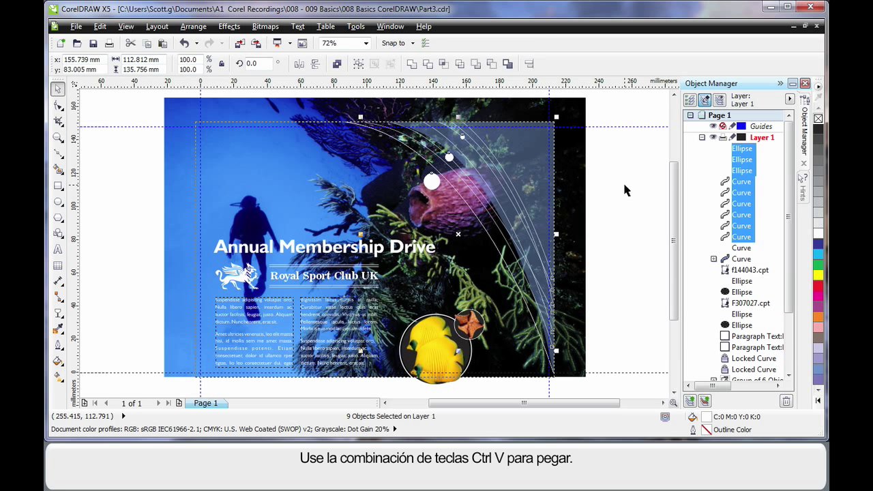
pyautogui.click(624, 185)
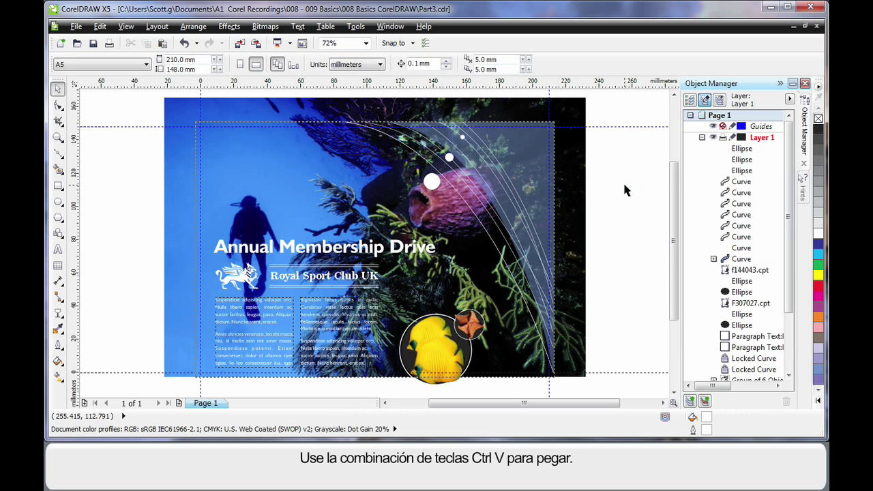
pyautogui.click(433, 182)
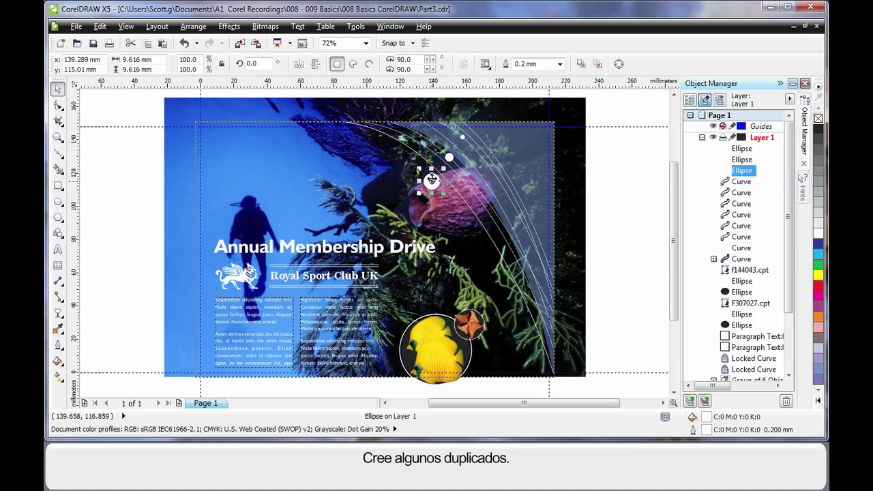
pyautogui.moveTo(432, 182); pyautogui.dragTo(466, 234)
pyautogui.click(506, 257)
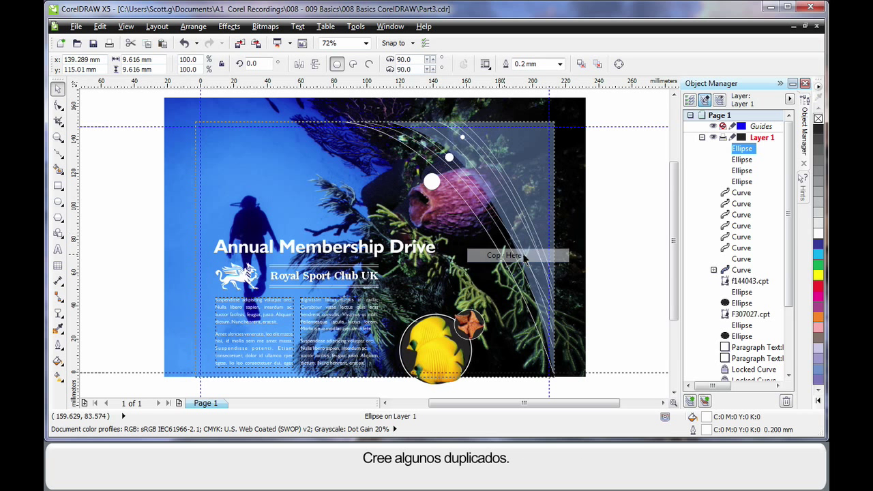
pyautogui.click(628, 226)
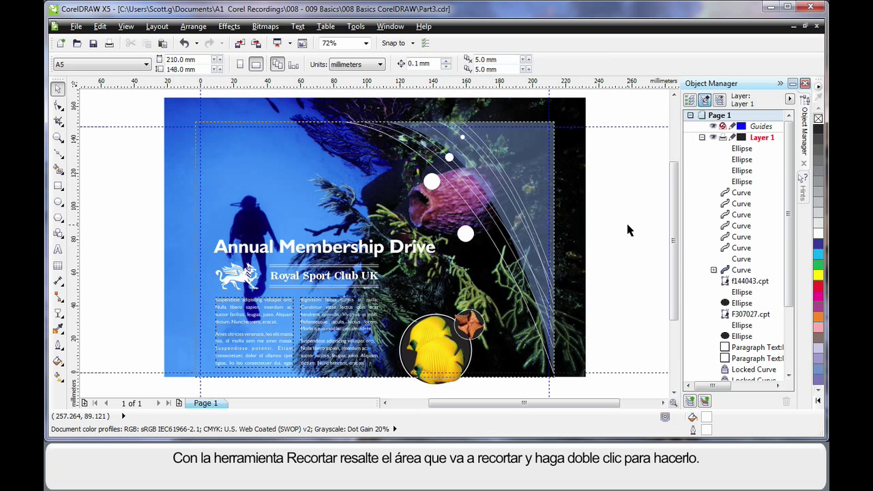
# Crop all the artwork to the bleed rectangle, about 217 × 155 mm
pyautogui.click(58, 121)
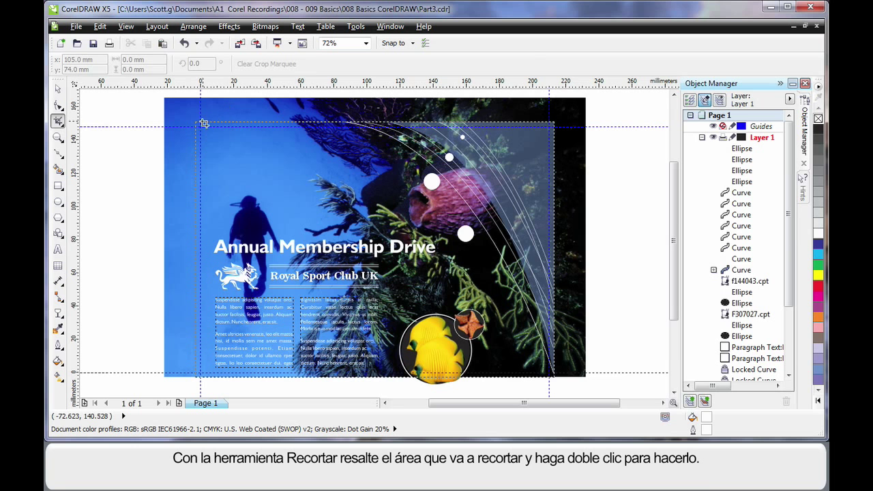
pyautogui.moveTo(195, 122); pyautogui.dragTo(554, 377)
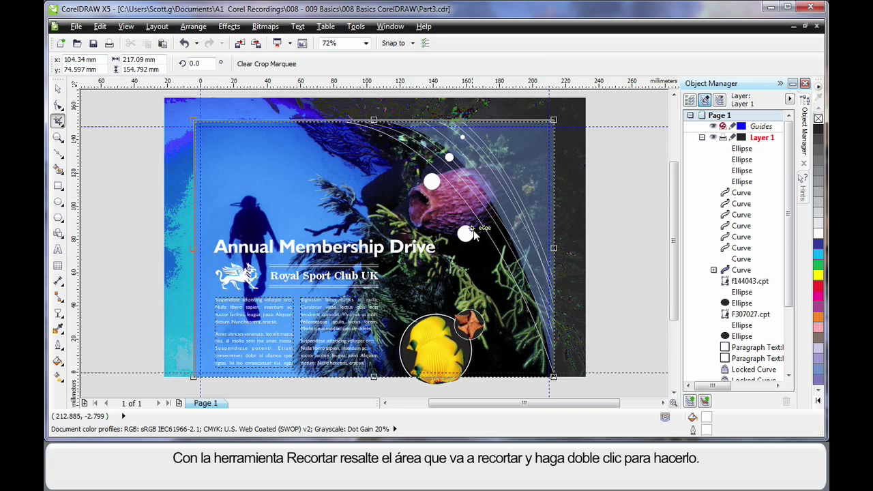
pyautogui.doubleClick(472, 232)
pyautogui.click(58, 89)
pyautogui.click(140, 180)
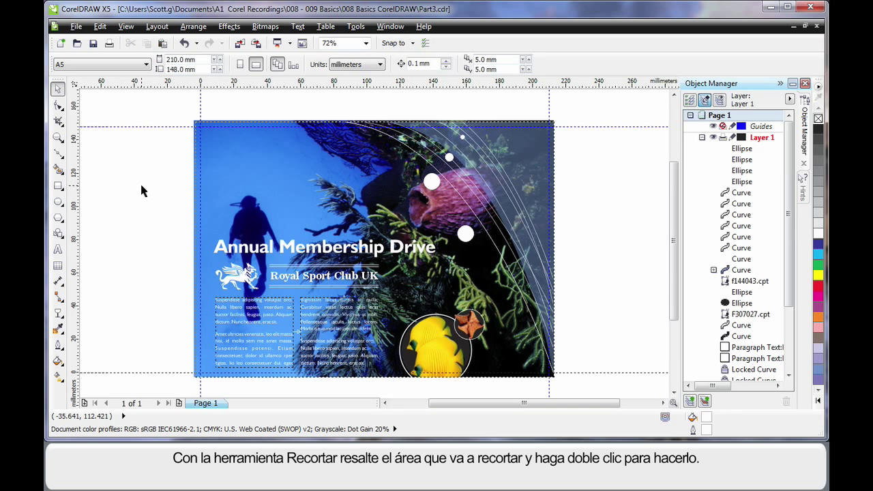